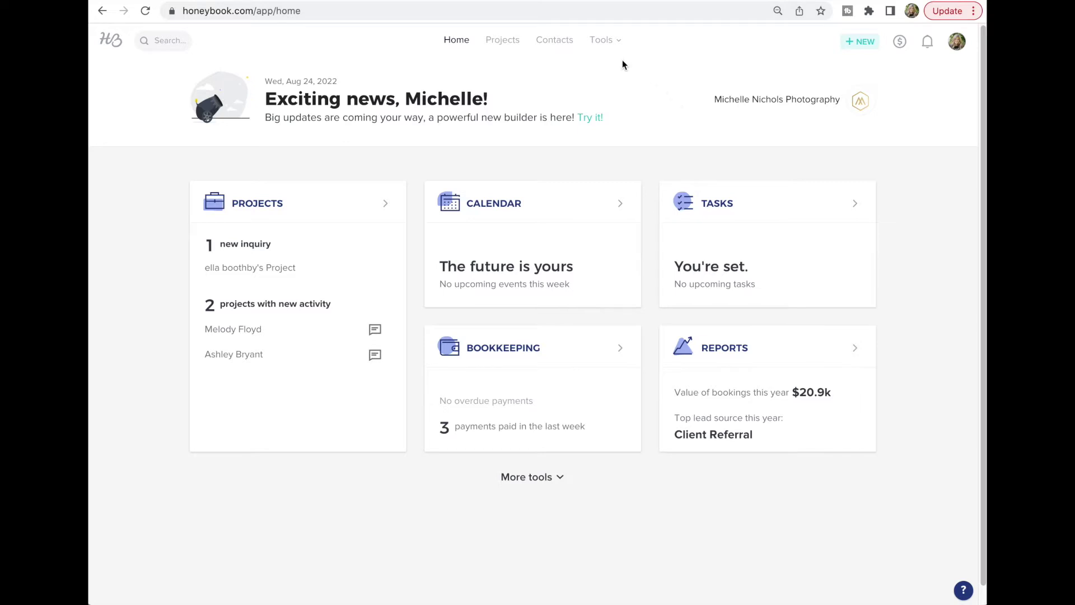
- Open Tools > Scheduling, glance at the monthly Calendar, then return to the session types list
{"action": "mouse_move", "coordinate": [605, 52]}
{"action": "left_click", "coordinate": [468, 112]}
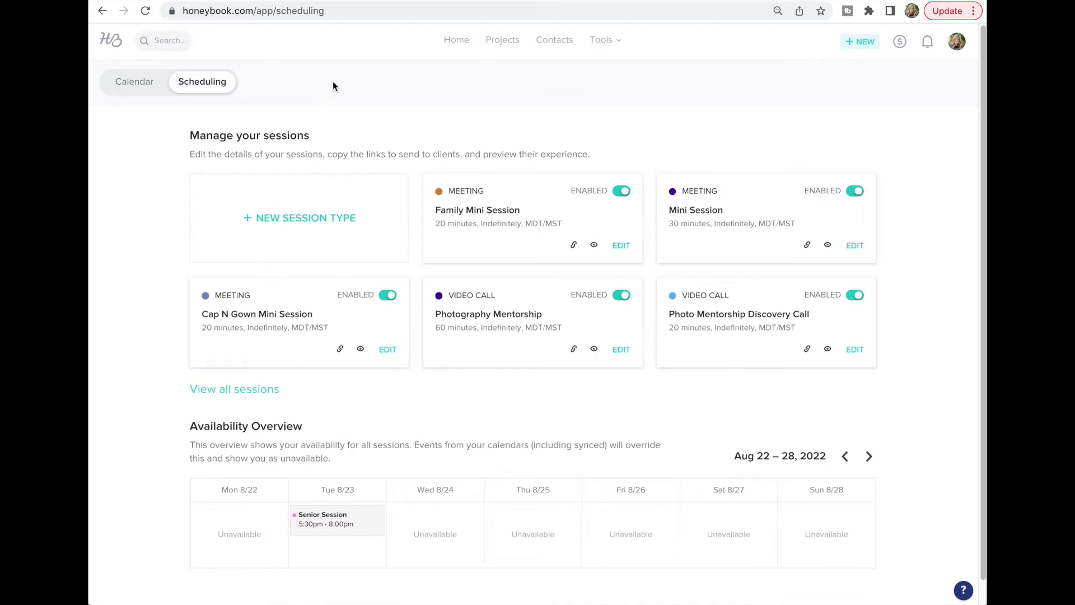
{"action": "left_click", "coordinate": [135, 88]}
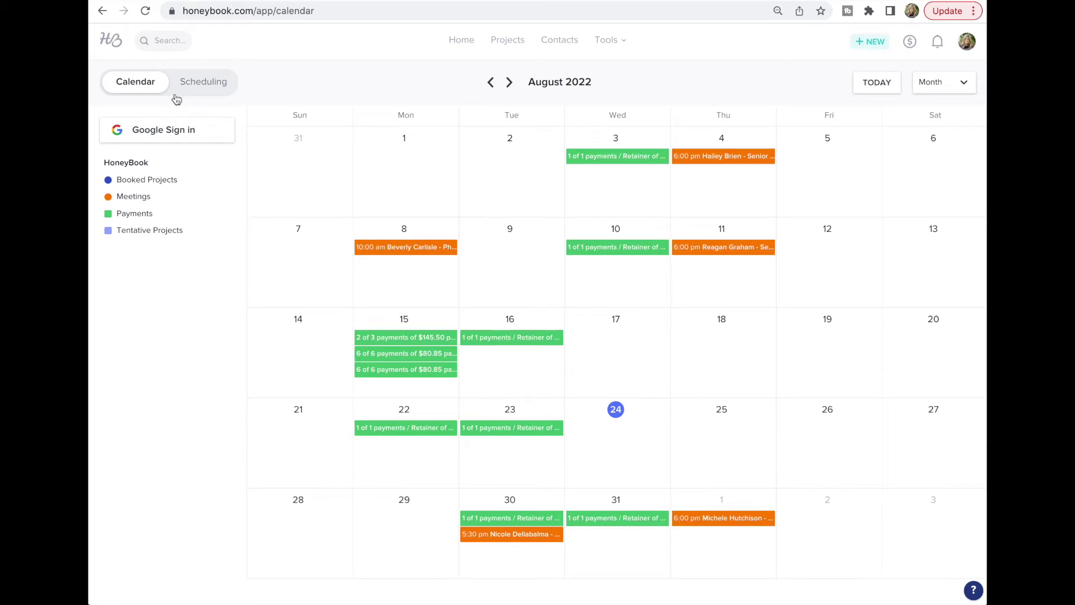
{"action": "left_click", "coordinate": [200, 84]}
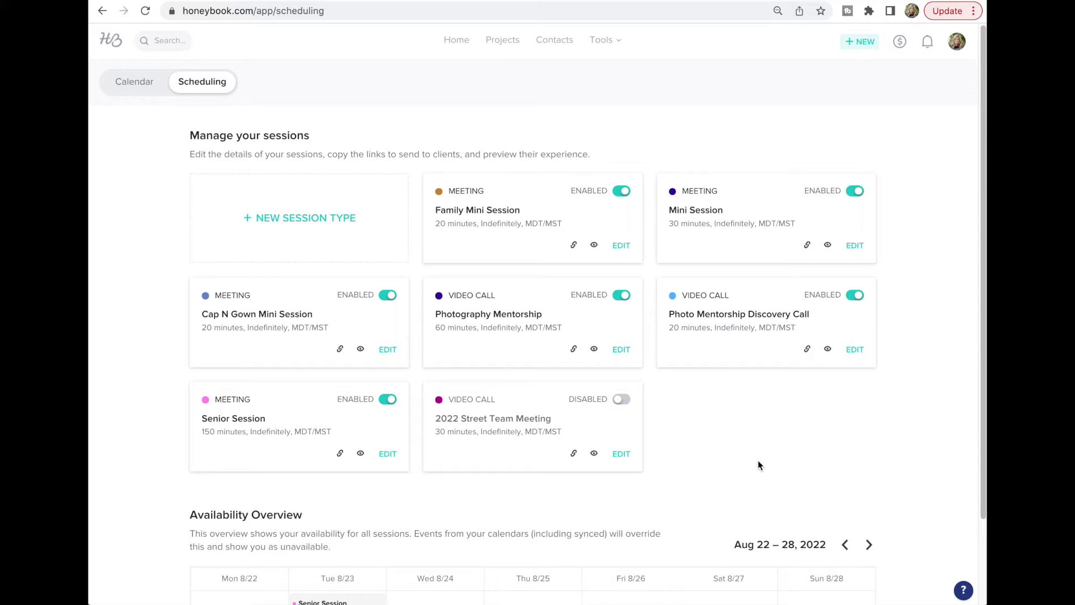
- Create an In-person session type titled 'Portrait Session' and leave Location blank
{"action": "left_click", "coordinate": [304, 223]}
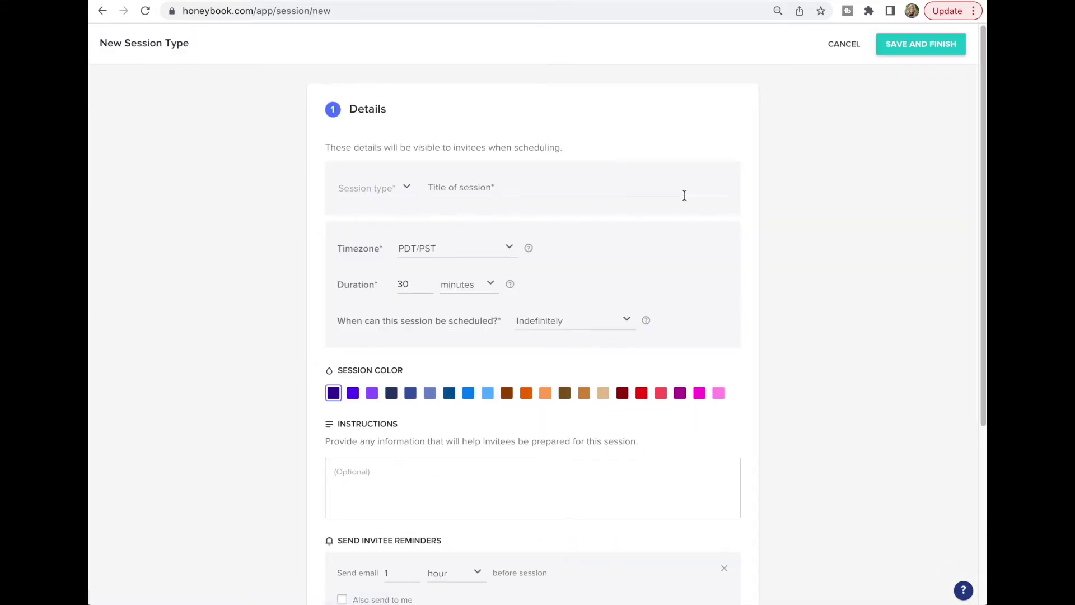
{"action": "left_click", "coordinate": [355, 196]}
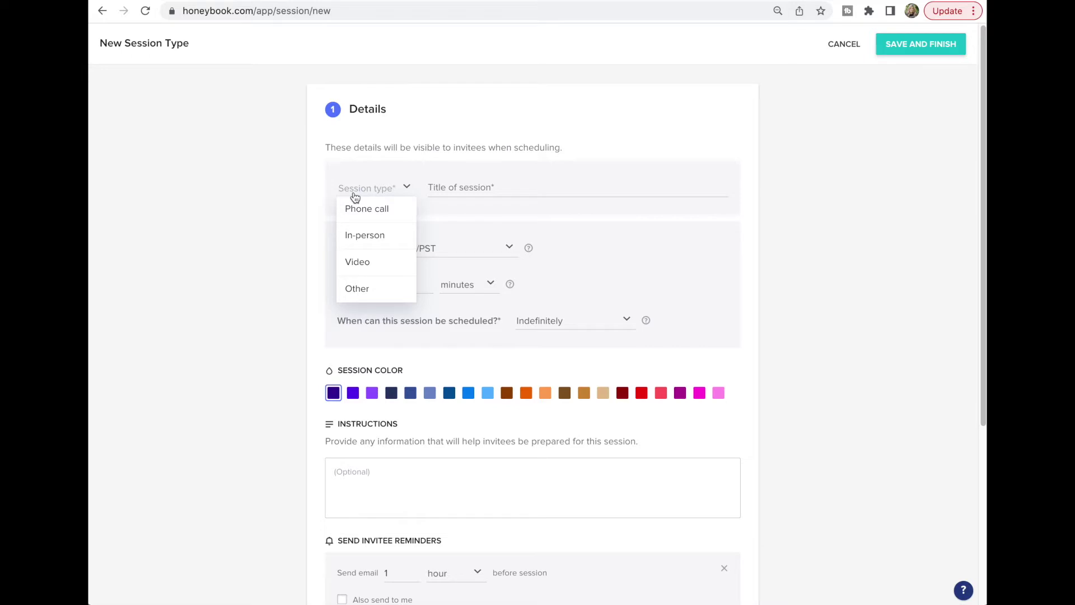
{"action": "left_click", "coordinate": [372, 235]}
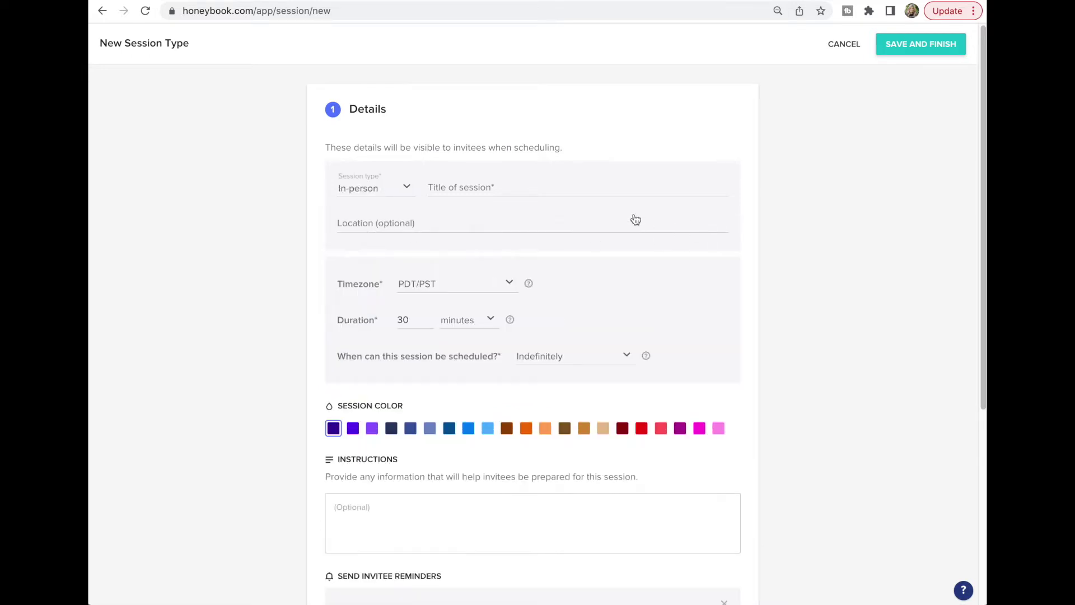
{"action": "left_click", "coordinate": [569, 192]}
{"action": "type", "text": "Po"}
{"action": "type", "text": "rta"}
{"action": "type", "text": "ait "}
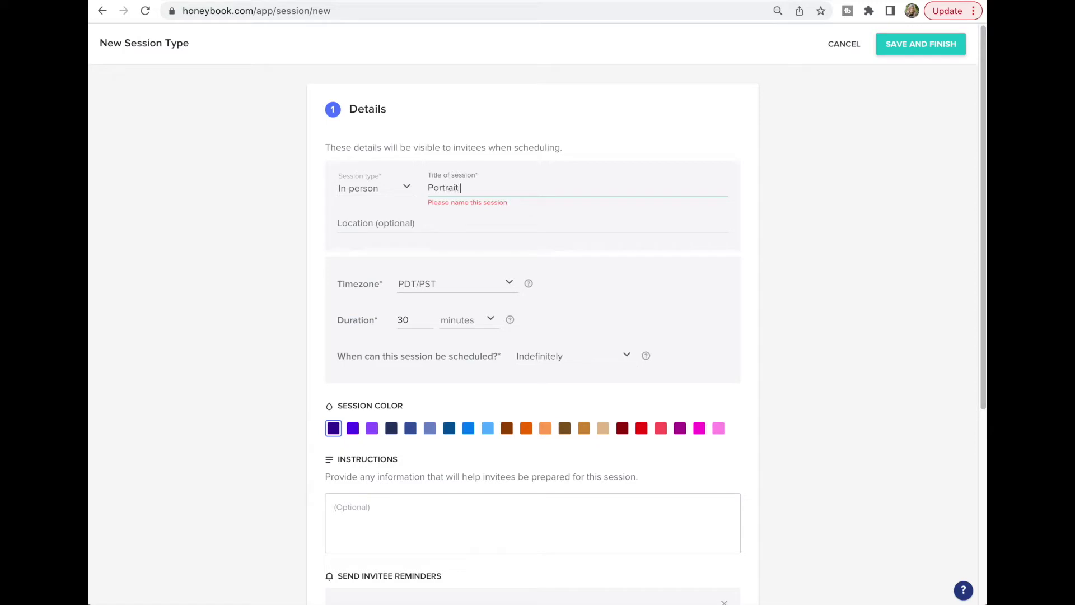
{"action": "type", "text": "Session"}
{"action": "left_click", "coordinate": [840, 256]}
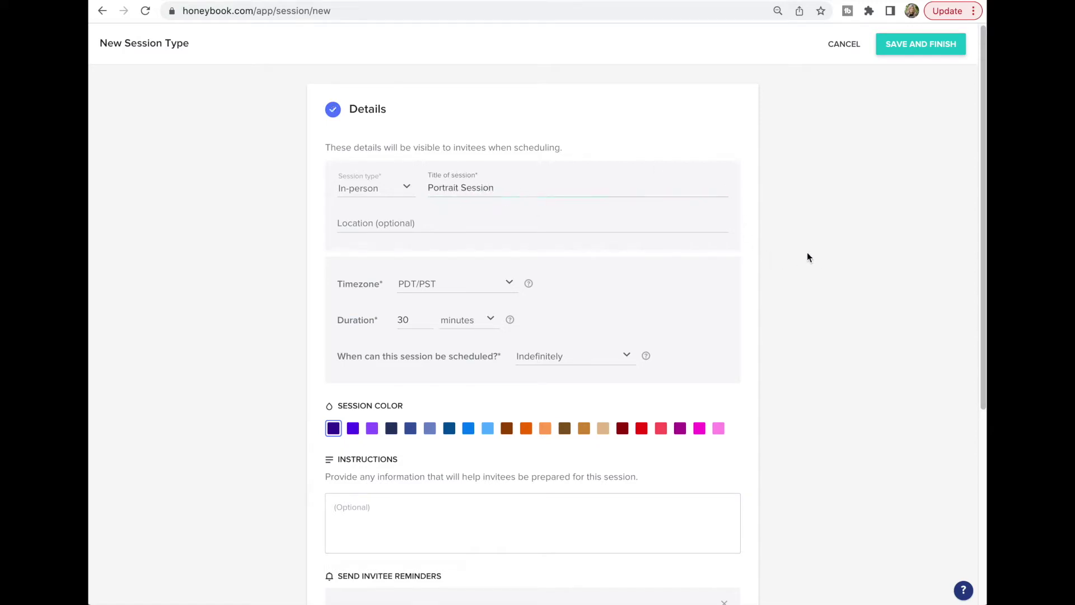
{"action": "left_click", "coordinate": [403, 224]}
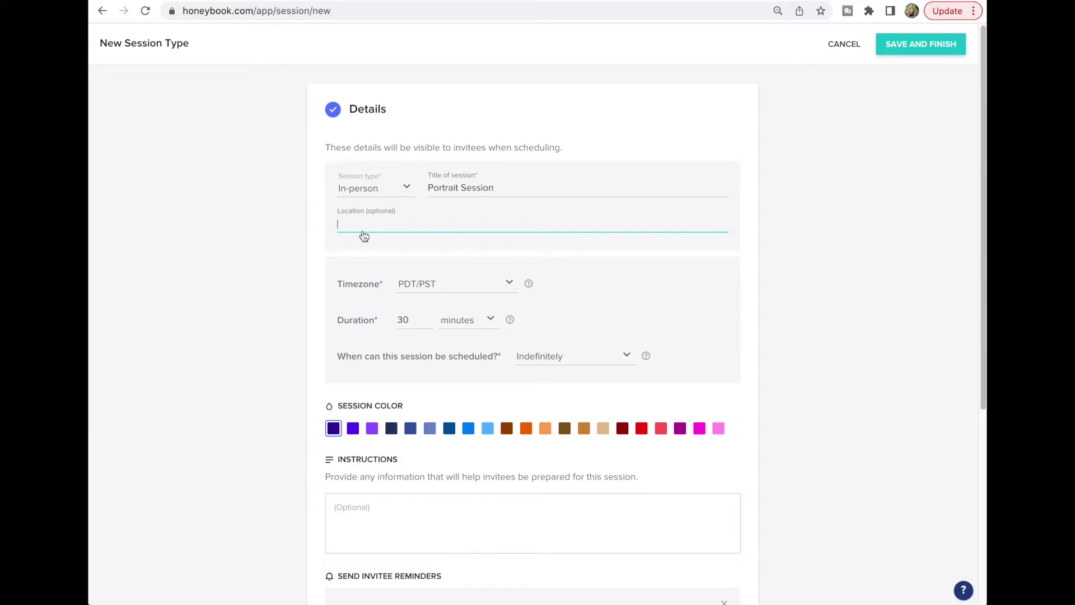
{"action": "left_click", "coordinate": [285, 231]}
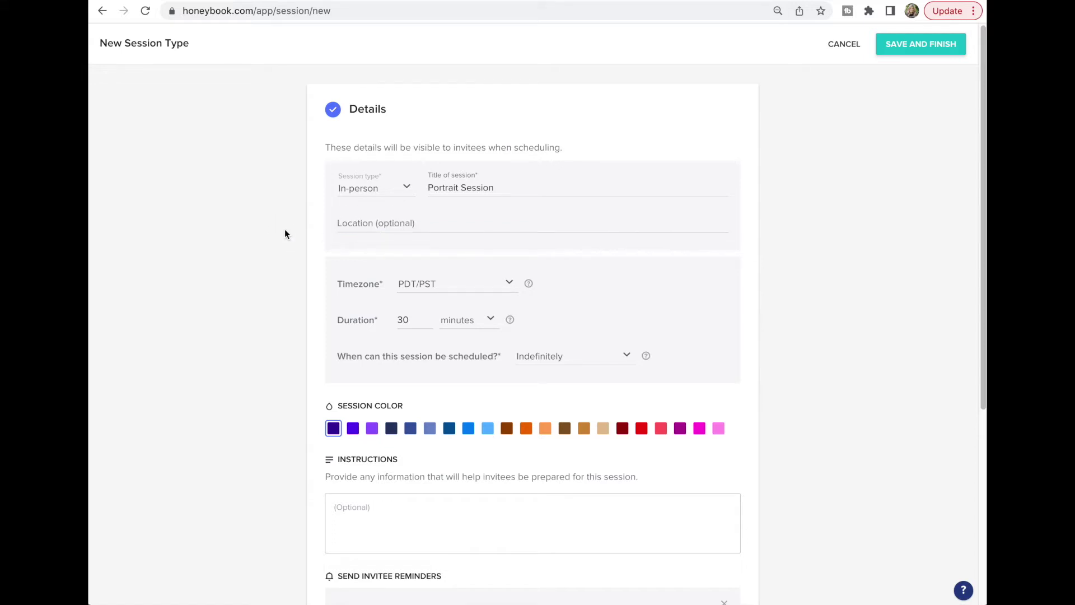
- Set the session timezone to MDT/MST and its duration to 60 minutes
{"action": "scroll", "coordinate": [285, 234], "scroll_direction": "down", "scroll_amount": 2}
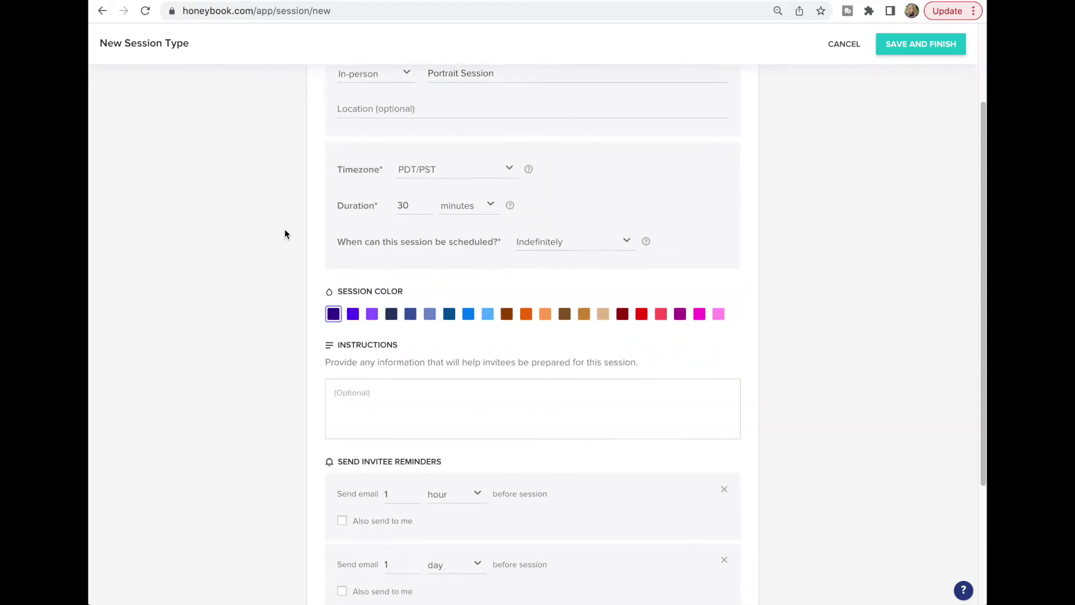
{"action": "left_click", "coordinate": [417, 170]}
{"action": "left_click", "coordinate": [441, 220]}
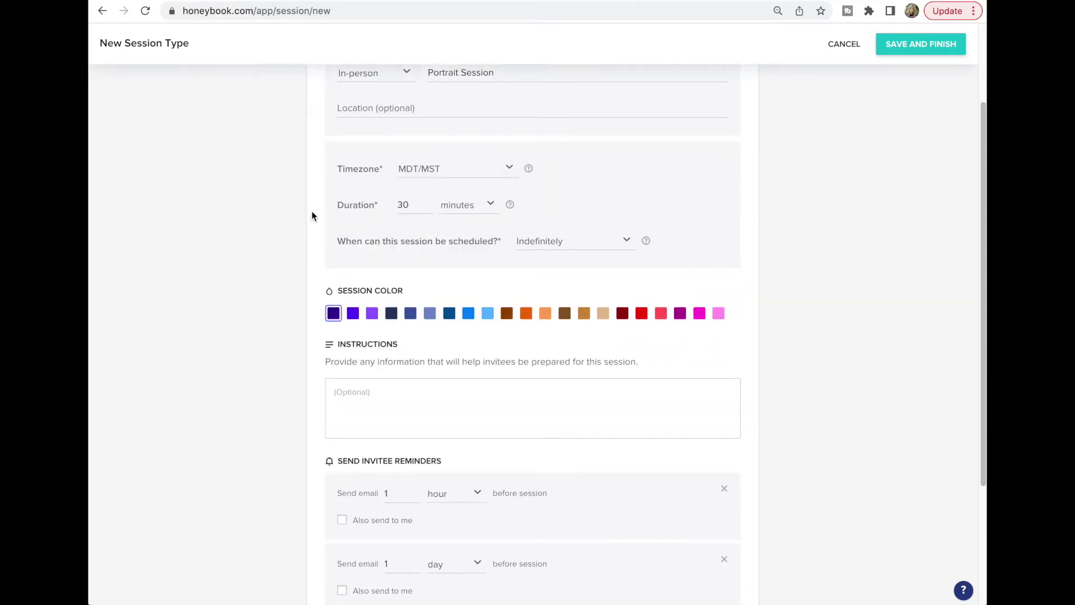
{"action": "scroll", "coordinate": [276, 216], "scroll_direction": "up", "scroll_amount": 2}
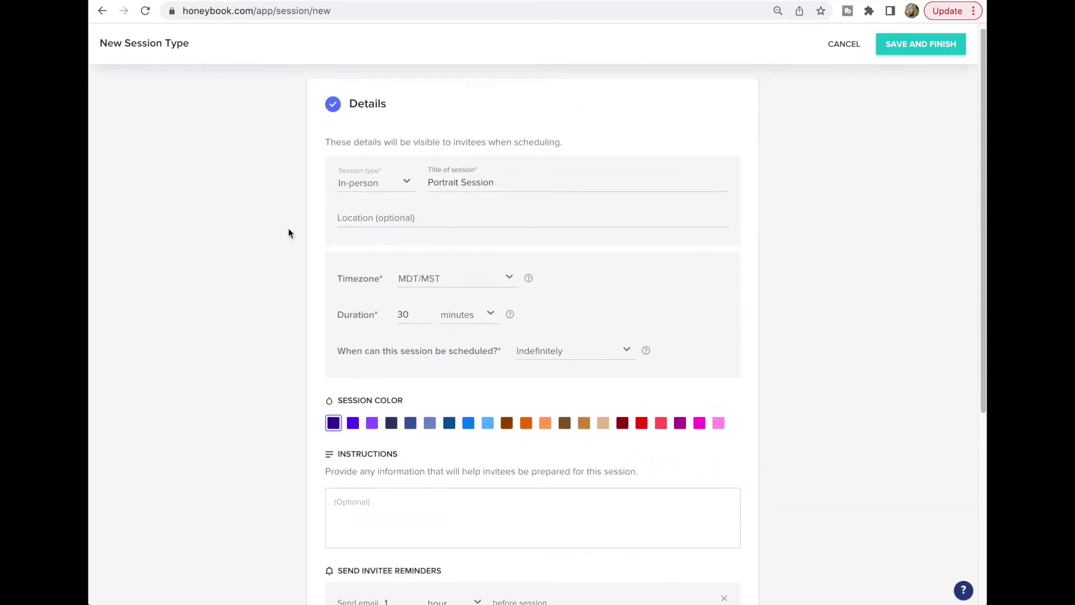
{"action": "left_click_drag", "start_coordinate": [417, 312], "coordinate": [384, 312]}
{"action": "type", "text": "60"}
{"action": "left_click", "coordinate": [480, 315]}
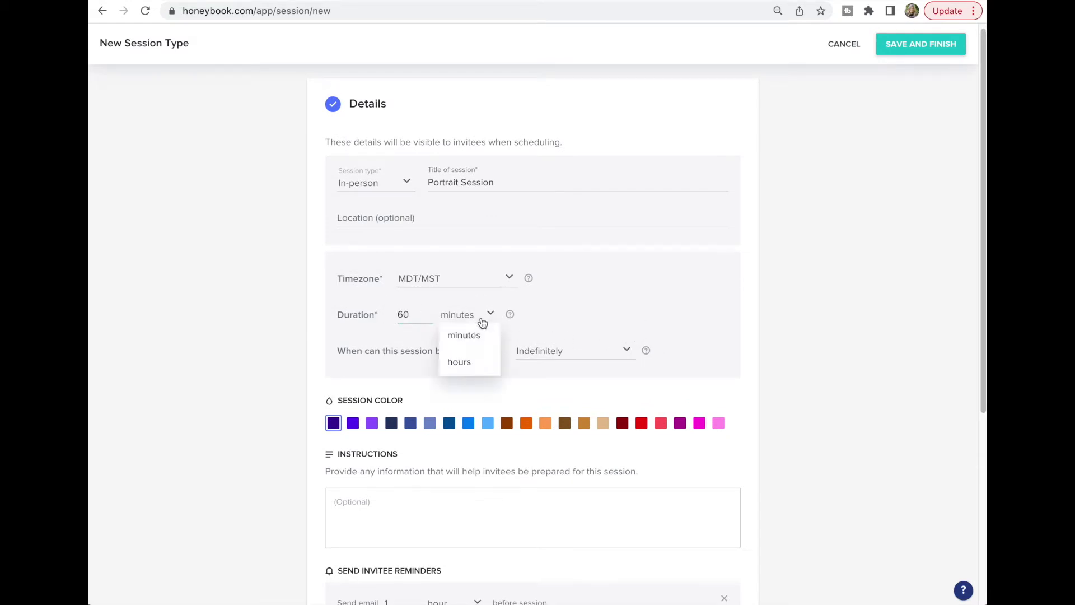
{"action": "left_click", "coordinate": [482, 321]}
- Keep the session schedulable indefinitely into the future
{"action": "scroll", "coordinate": [735, 311], "scroll_direction": "down", "scroll_amount": 1}
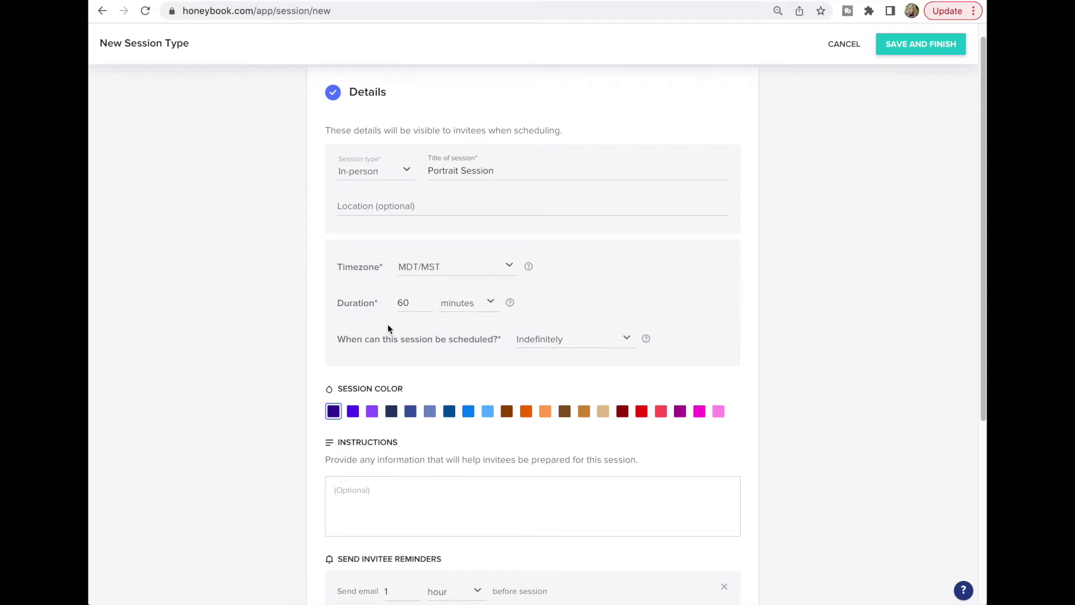
{"action": "left_click", "coordinate": [544, 344]}
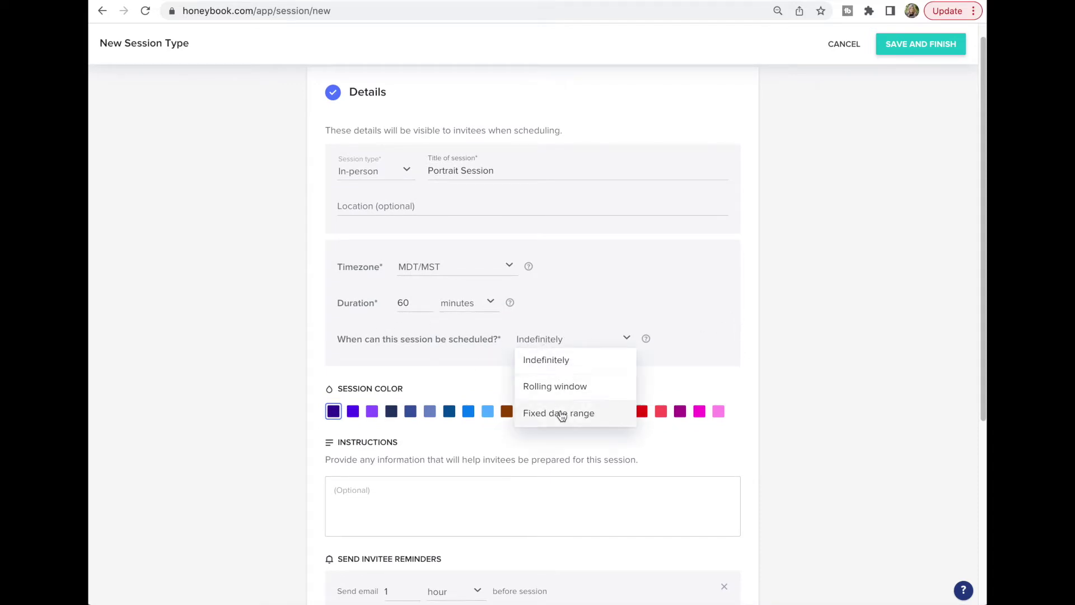
{"action": "left_click", "coordinate": [580, 303]}
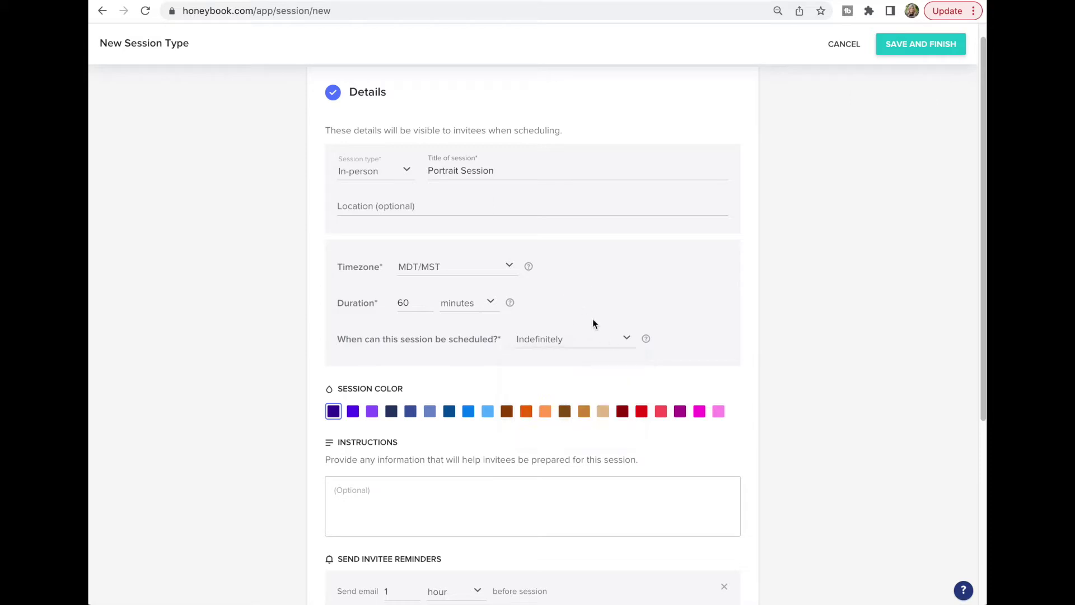
{"action": "scroll", "coordinate": [227, 308], "scroll_direction": "down", "scroll_amount": 3}
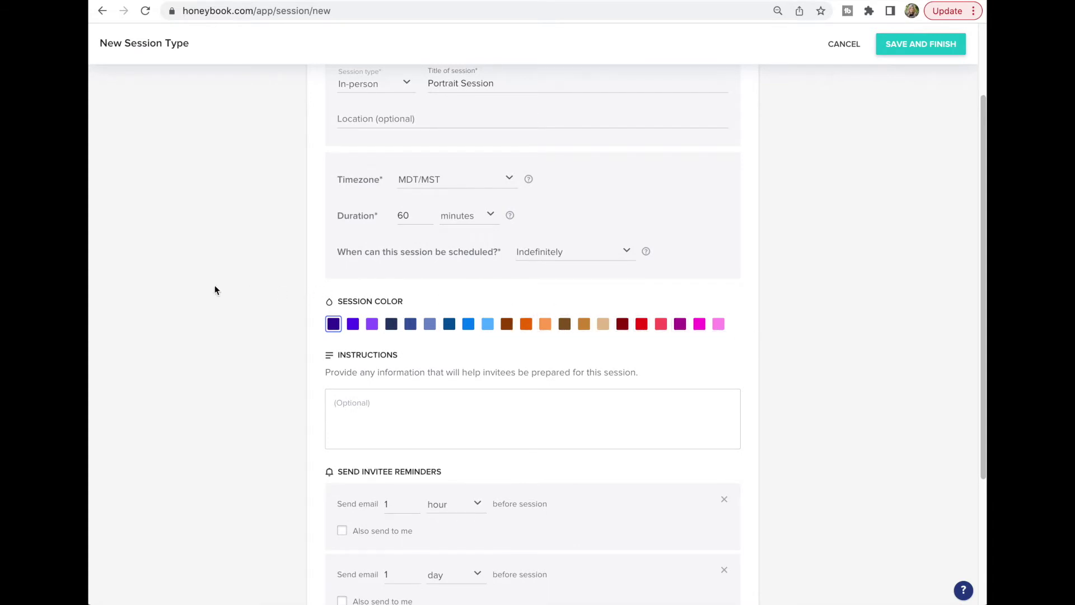
{"action": "scroll", "coordinate": [230, 295], "scroll_direction": "down", "scroll_amount": 4}
{"action": "scroll", "coordinate": [229, 294], "scroll_direction": "up", "scroll_amount": 2}
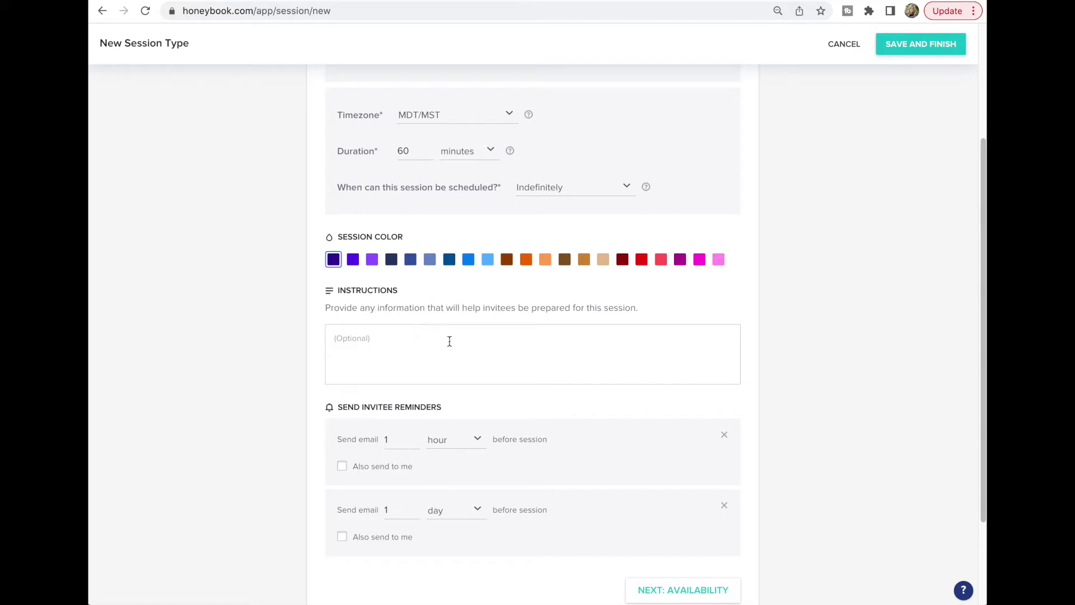
{"action": "scroll", "coordinate": [230, 308], "scroll_direction": "down", "scroll_amount": 4}
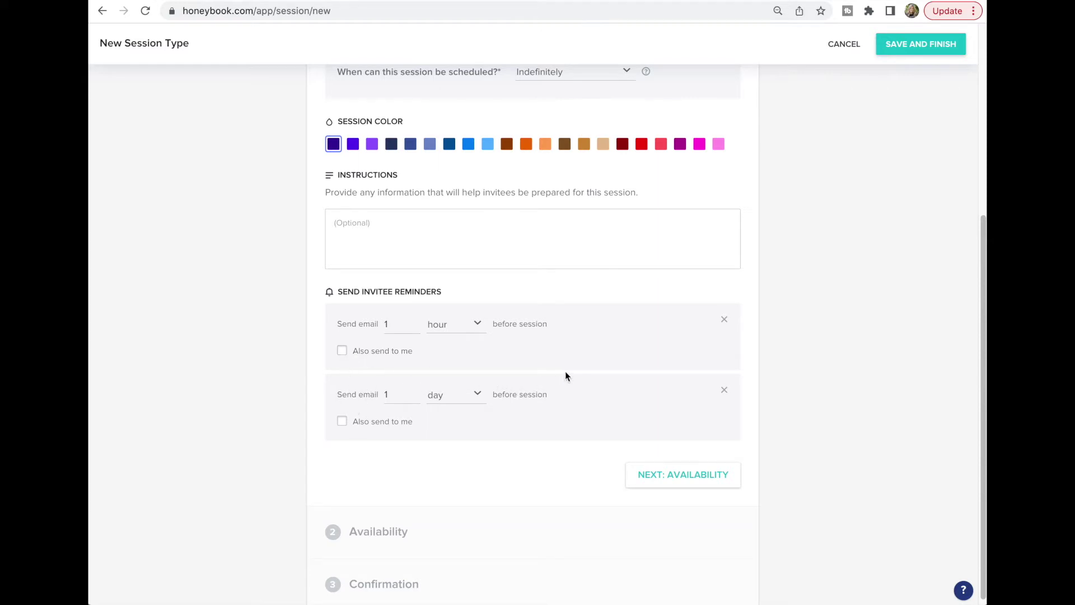
- Re-add the 1-hour reminder alongside the 1-day one, then continue to Availability
{"action": "left_click", "coordinate": [454, 335]}
{"action": "scroll", "coordinate": [453, 392], "scroll_direction": "up", "scroll_amount": 1}
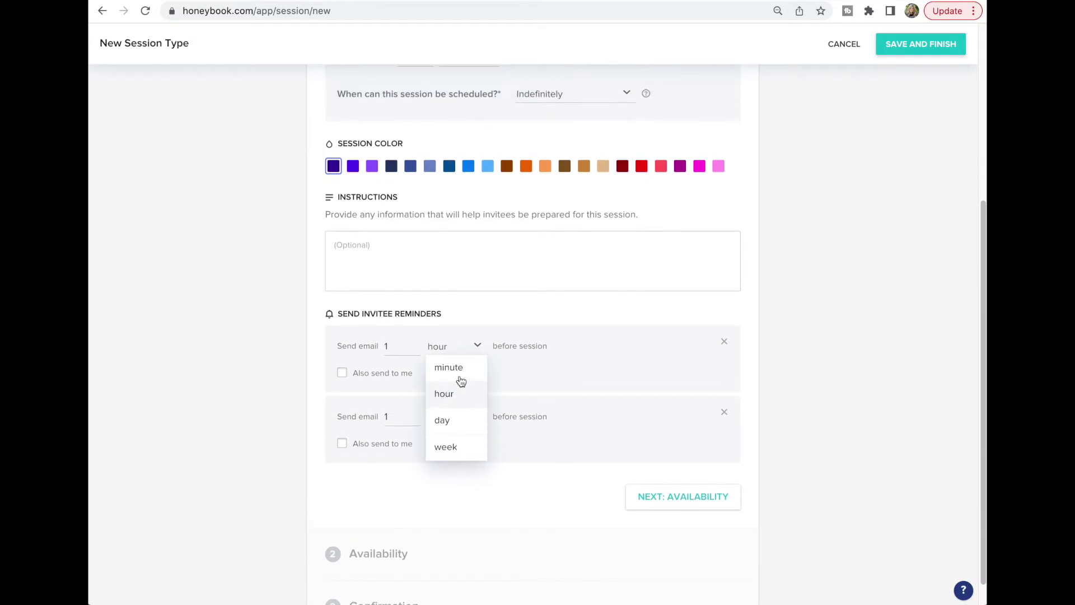
{"action": "left_click", "coordinate": [616, 361]}
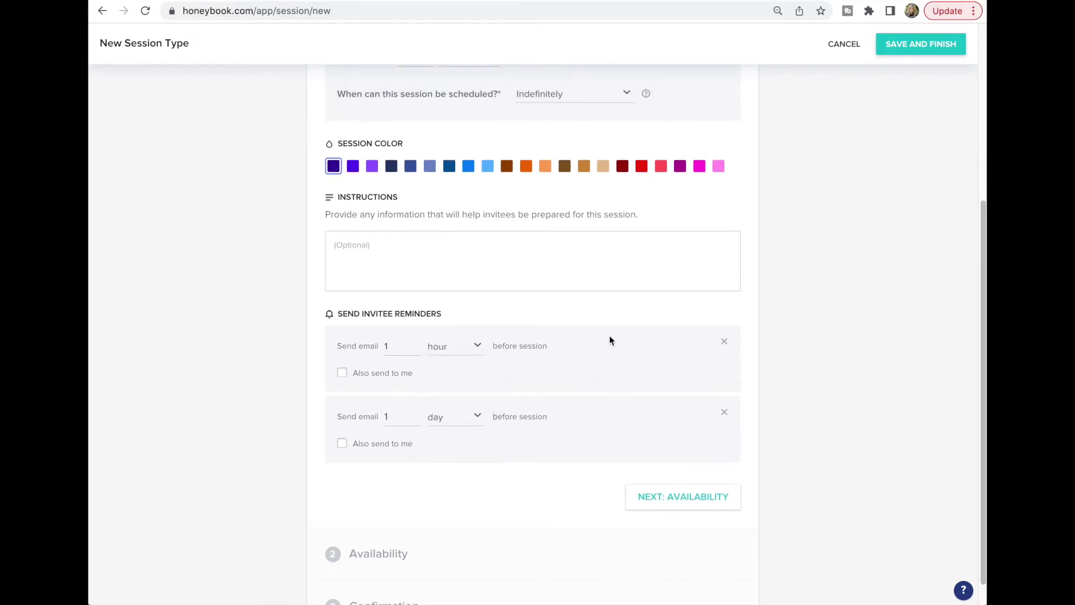
{"action": "left_click", "coordinate": [724, 414]}
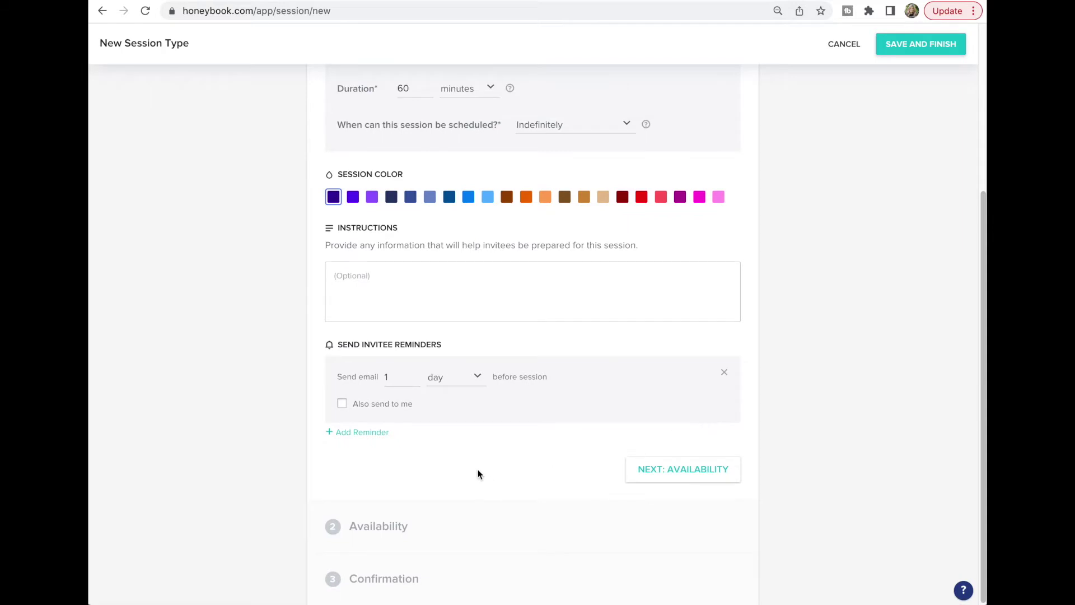
{"action": "left_click", "coordinate": [353, 432]}
{"action": "scroll", "coordinate": [629, 365], "scroll_direction": "down", "scroll_amount": 1}
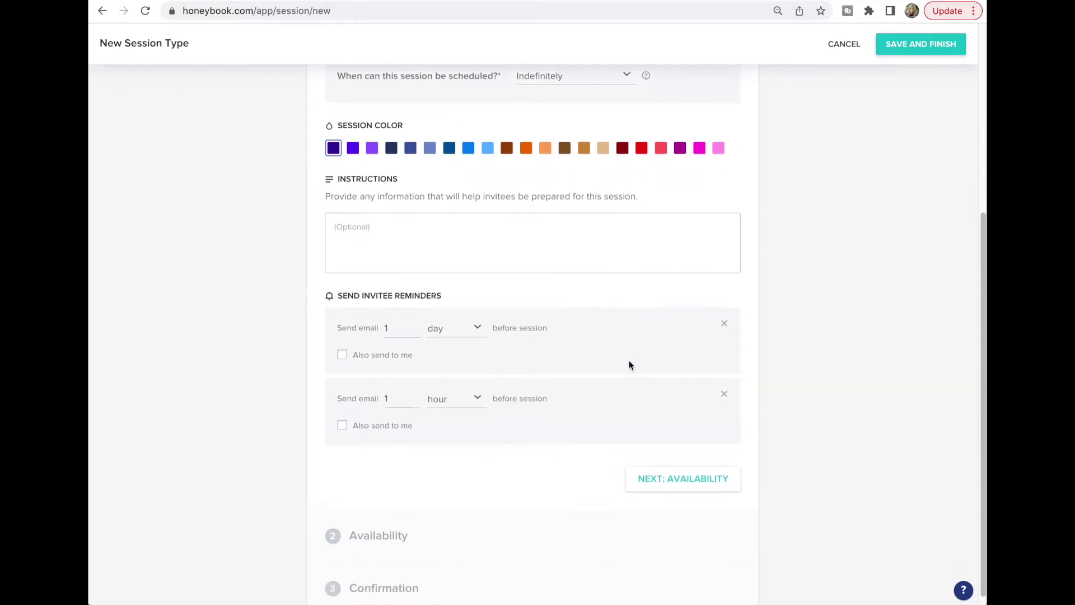
{"action": "left_click", "coordinate": [685, 467]}
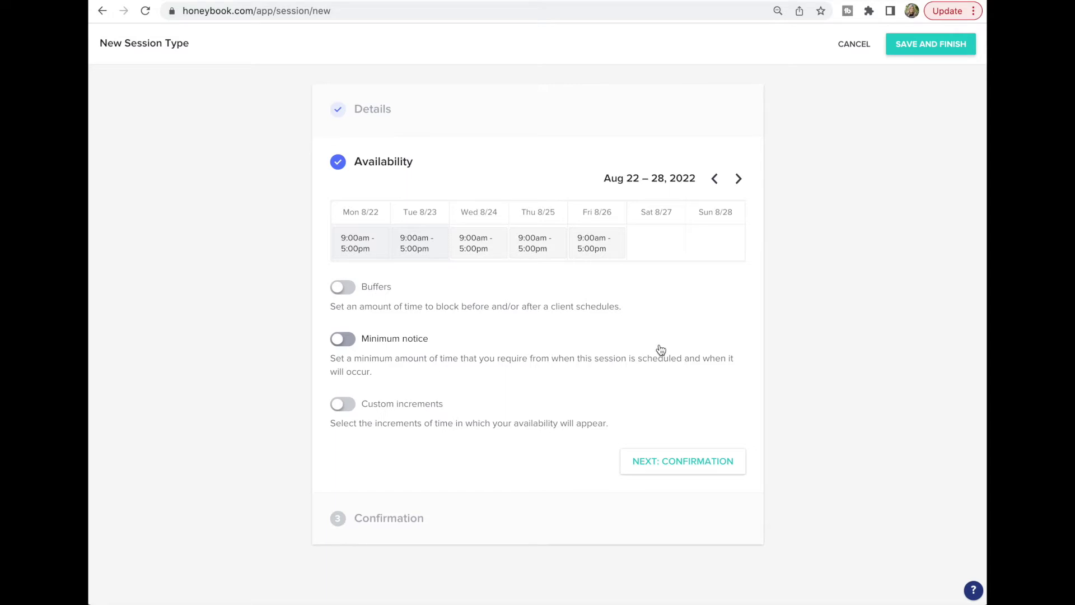
- Change Monday Aug 29's hours to 5:00–6:00 pm
{"action": "left_click", "coordinate": [738, 178]}
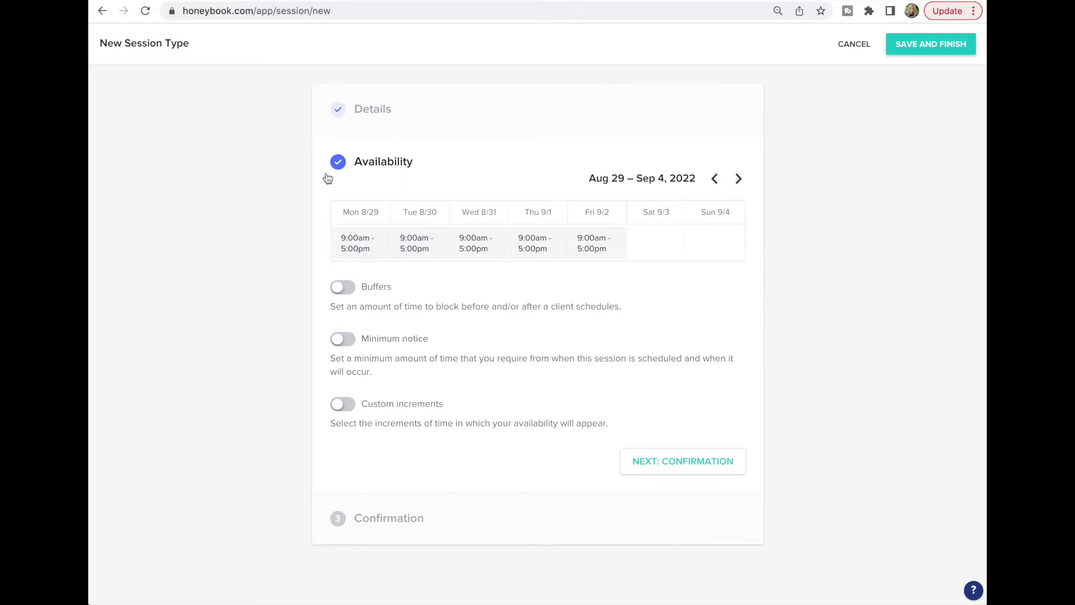
{"action": "left_click", "coordinate": [359, 241]}
{"action": "left_click", "coordinate": [477, 266]}
{"action": "scroll", "coordinate": [498, 307], "scroll_direction": "down", "scroll_amount": 15}
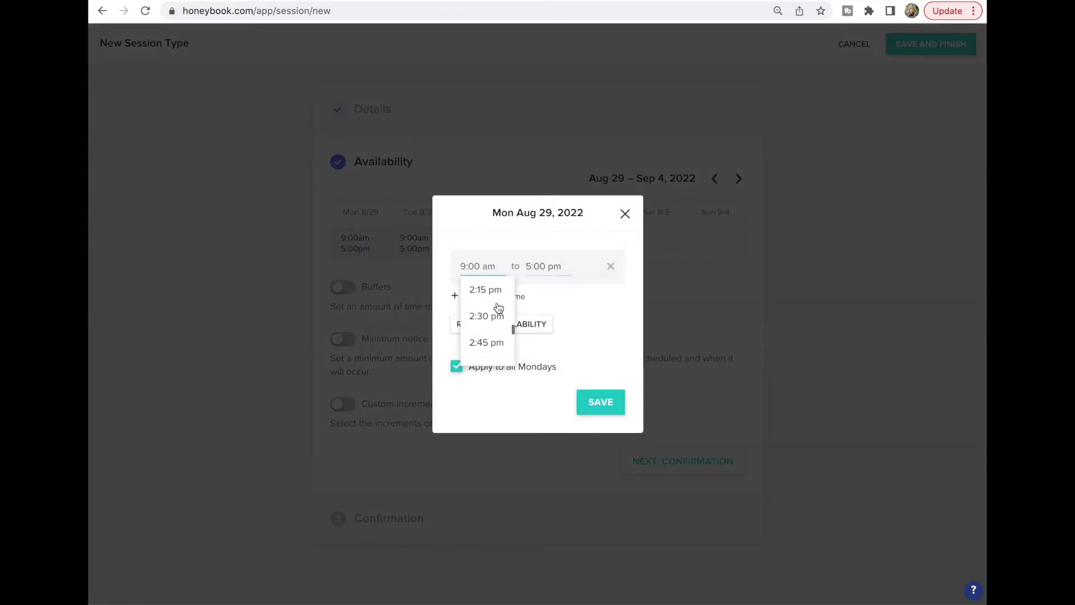
{"action": "left_click", "coordinate": [486, 338]}
{"action": "left_click", "coordinate": [538, 266]}
{"action": "scroll", "coordinate": [553, 329], "scroll_direction": "down", "scroll_amount": 4}
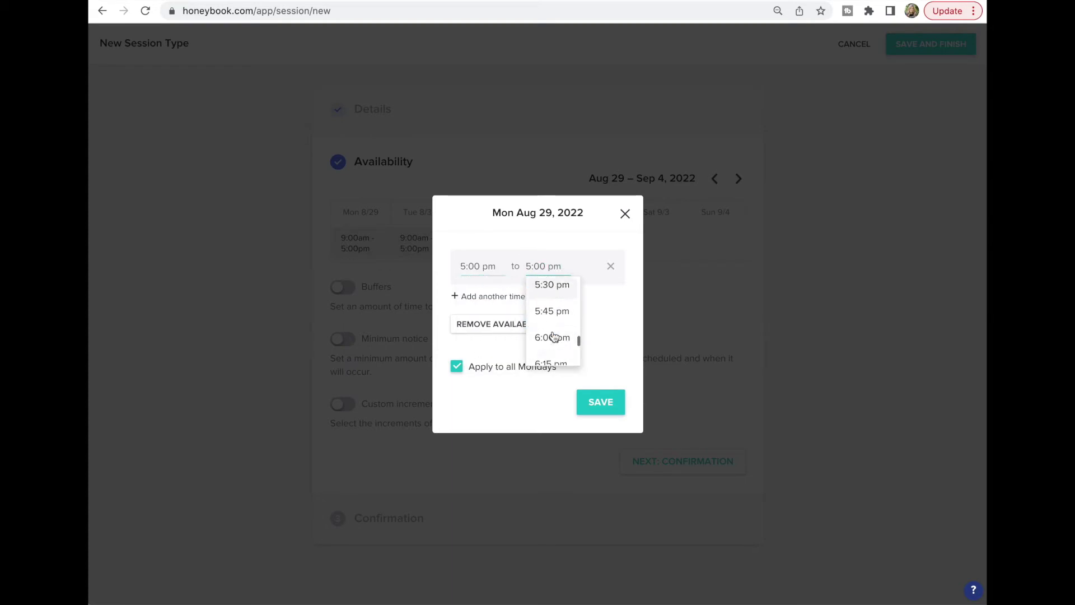
{"action": "left_click", "coordinate": [551, 327]}
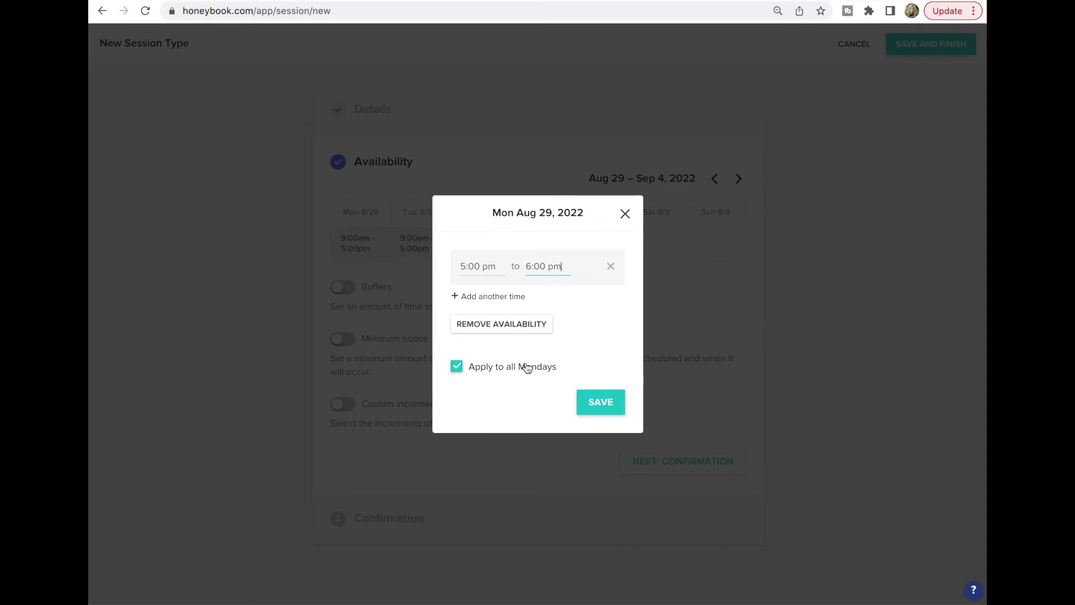
- Add a second 7:00–8:00 am range, apply it to this Monday only, and save
{"action": "left_click", "coordinate": [495, 298]}
{"action": "left_click", "coordinate": [482, 285]}
{"action": "scroll", "coordinate": [488, 307], "scroll_direction": "up", "scroll_amount": 10}
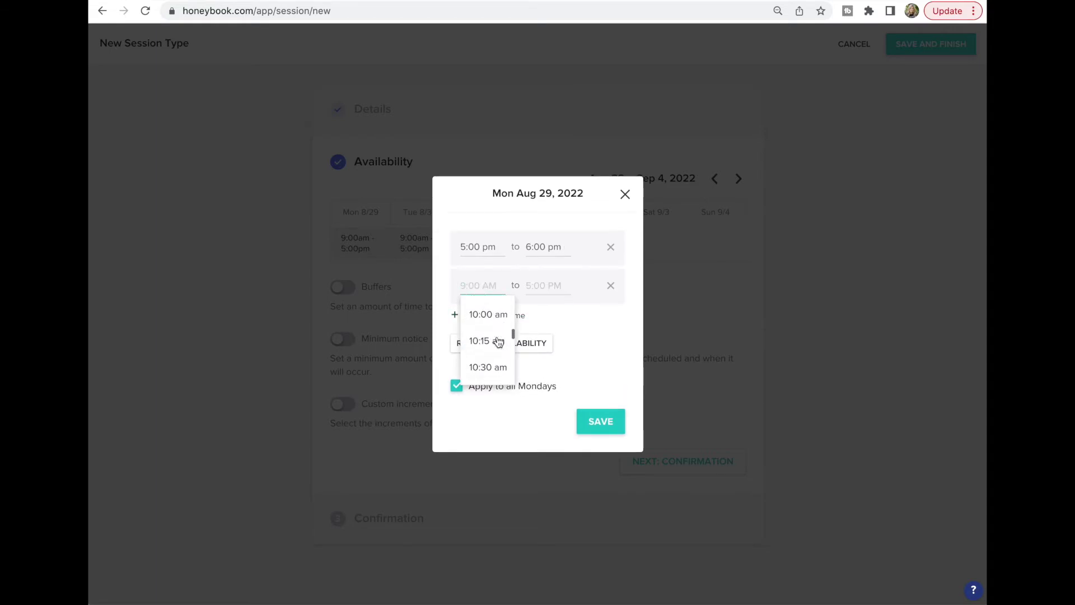
{"action": "scroll", "coordinate": [496, 342], "scroll_direction": "up", "scroll_amount": 1}
{"action": "left_click", "coordinate": [485, 320]}
{"action": "left_click", "coordinate": [545, 286]}
{"action": "scroll", "coordinate": [560, 339], "scroll_direction": "down", "scroll_amount": 4}
{"action": "scroll", "coordinate": [562, 340], "scroll_direction": "up", "scroll_amount": 9}
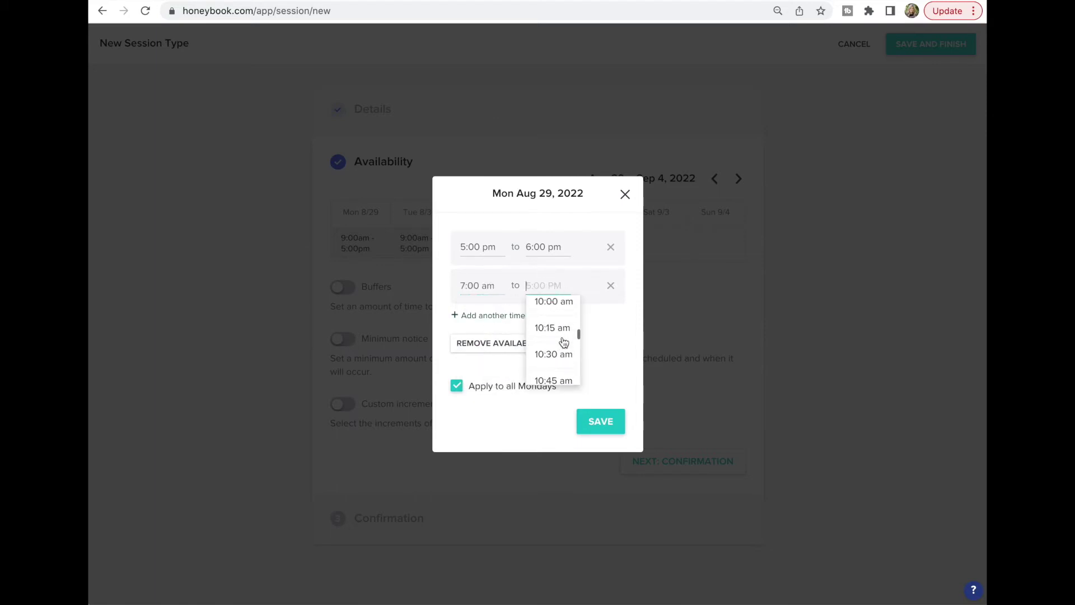
{"action": "scroll", "coordinate": [560, 340], "scroll_direction": "up", "scroll_amount": 1}
{"action": "left_click", "coordinate": [551, 303]}
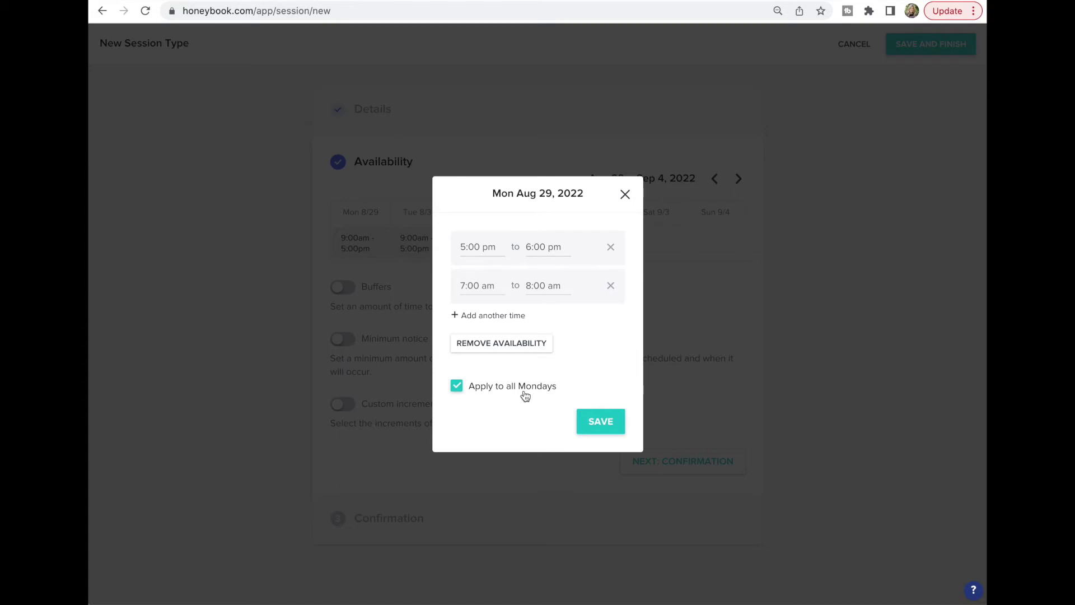
{"action": "left_click", "coordinate": [456, 386]}
{"action": "left_click", "coordinate": [597, 426]}
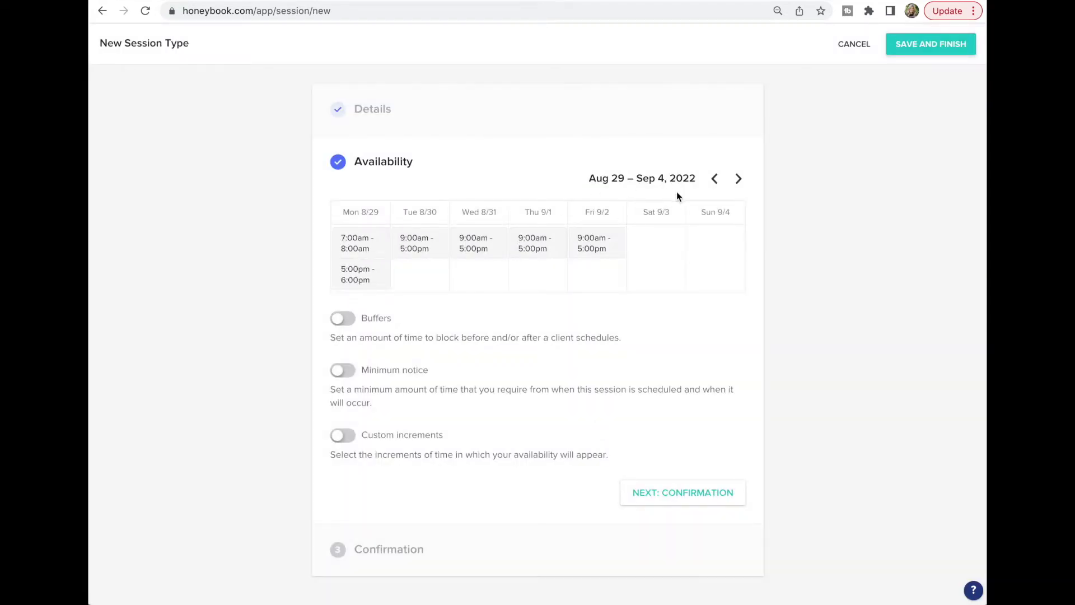
{"action": "left_click", "coordinate": [738, 179]}
- Remove Tuesday's 9:00 am–5:00 pm hours for all Tuesdays and save
{"action": "left_click", "coordinate": [715, 178]}
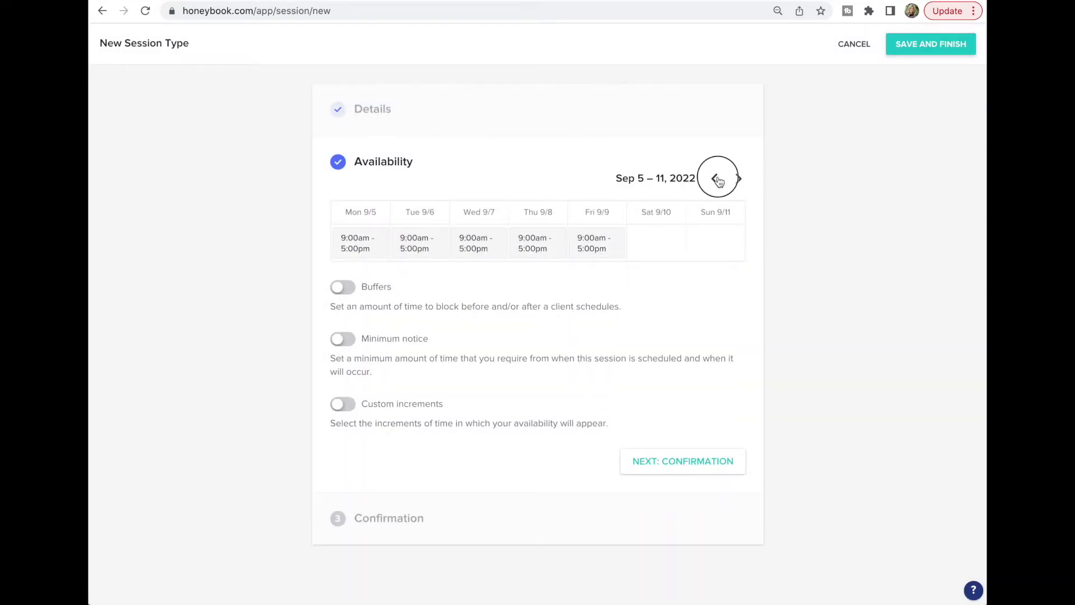
{"action": "mouse_move", "coordinate": [421, 242]}
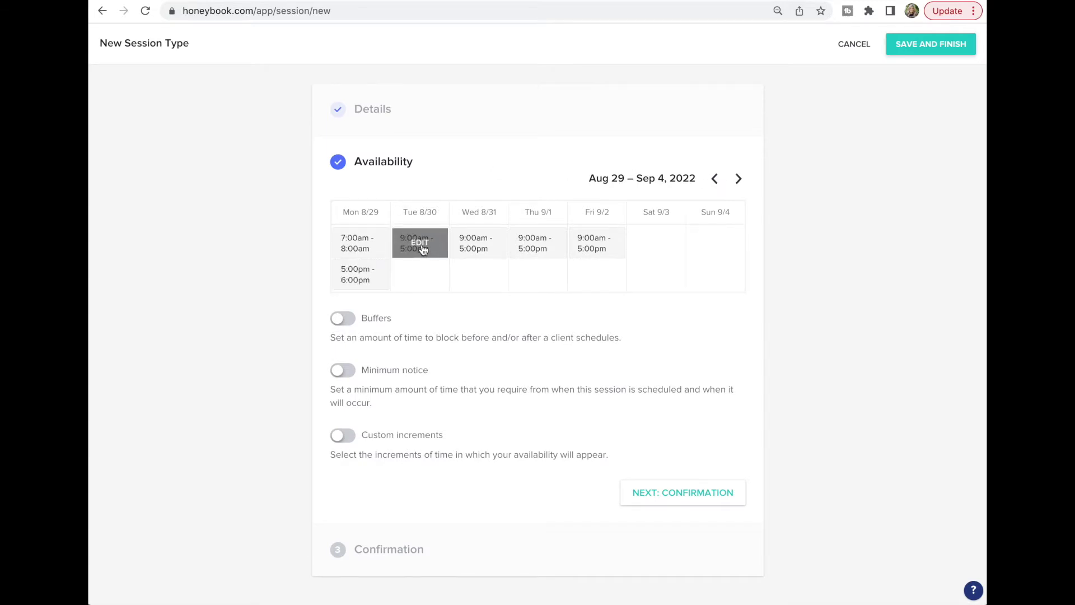
{"action": "left_click", "coordinate": [422, 248]}
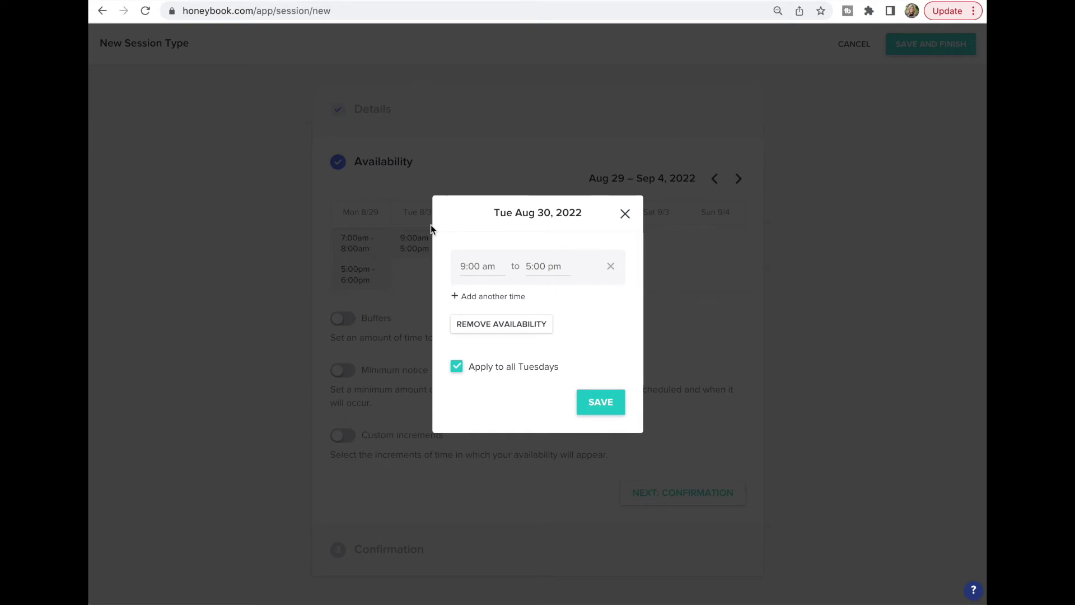
{"action": "left_click", "coordinate": [611, 268]}
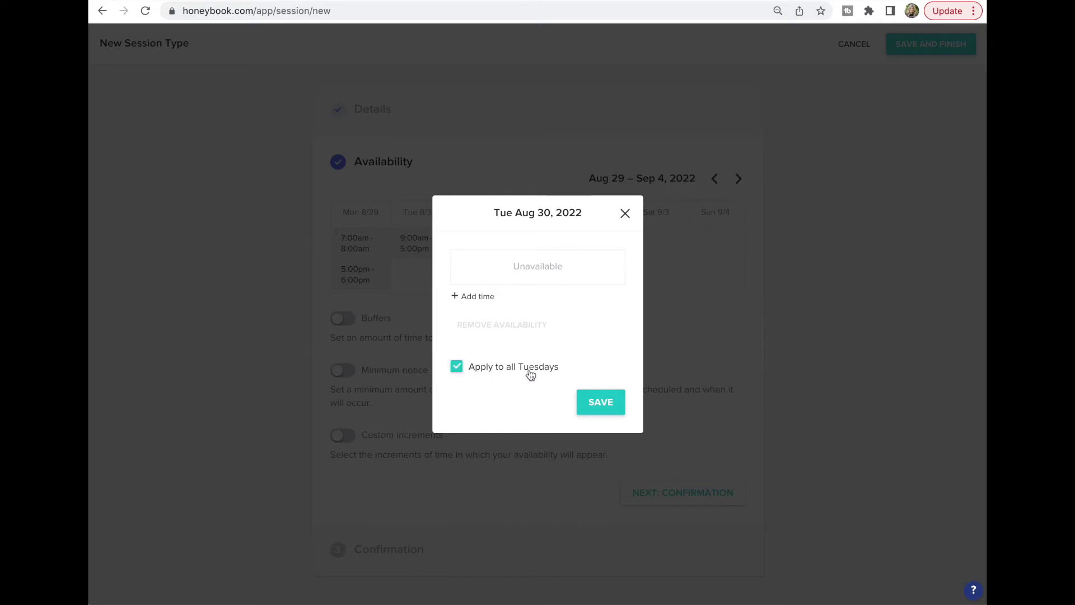
{"action": "left_click", "coordinate": [597, 402]}
- Browse later weeks, return to the Aug 29 week, and turn on 30-minute buffers
{"action": "left_click", "coordinate": [739, 180]}
{"action": "left_click", "coordinate": [739, 179]}
{"action": "left_click", "coordinate": [738, 179]}
{"action": "left_click", "coordinate": [739, 179]}
{"action": "left_click", "coordinate": [712, 179]}
{"action": "left_click", "coordinate": [713, 179]}
{"action": "left_click", "coordinate": [714, 179]}
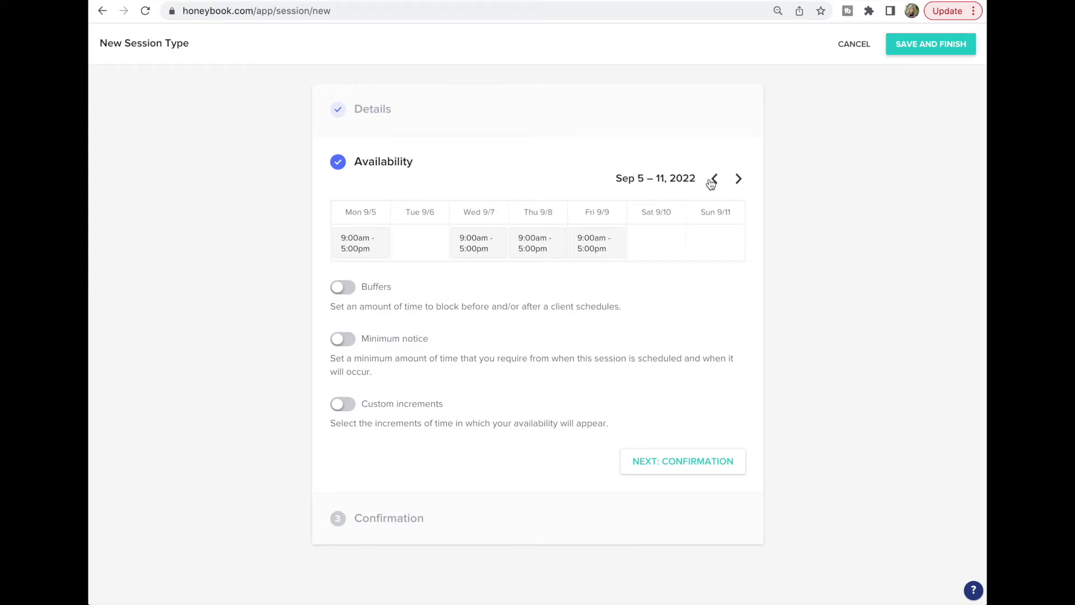
{"action": "left_click", "coordinate": [714, 180]}
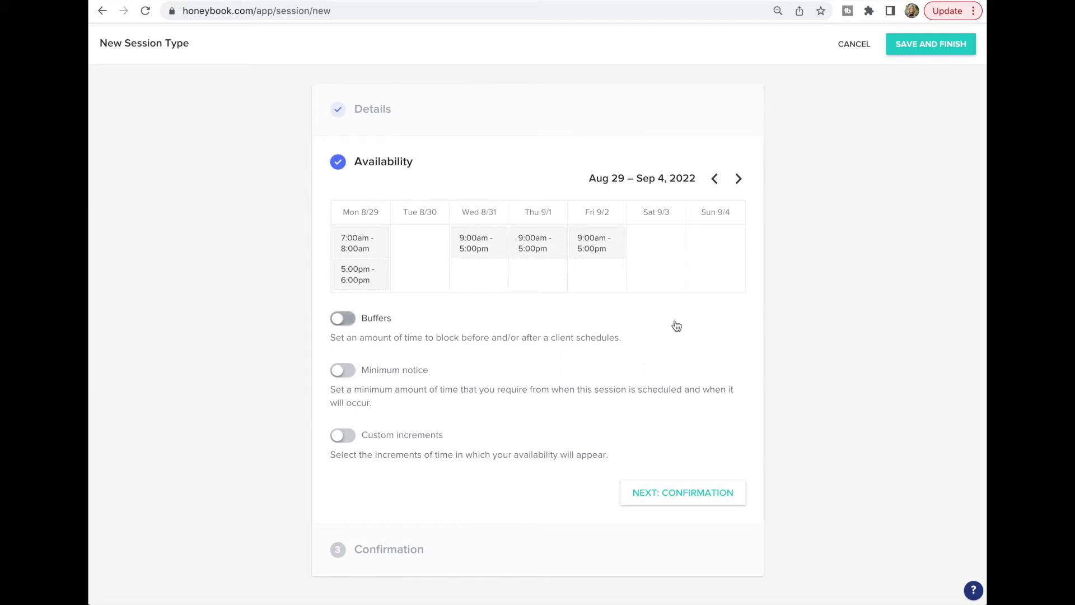
{"action": "left_click", "coordinate": [345, 321]}
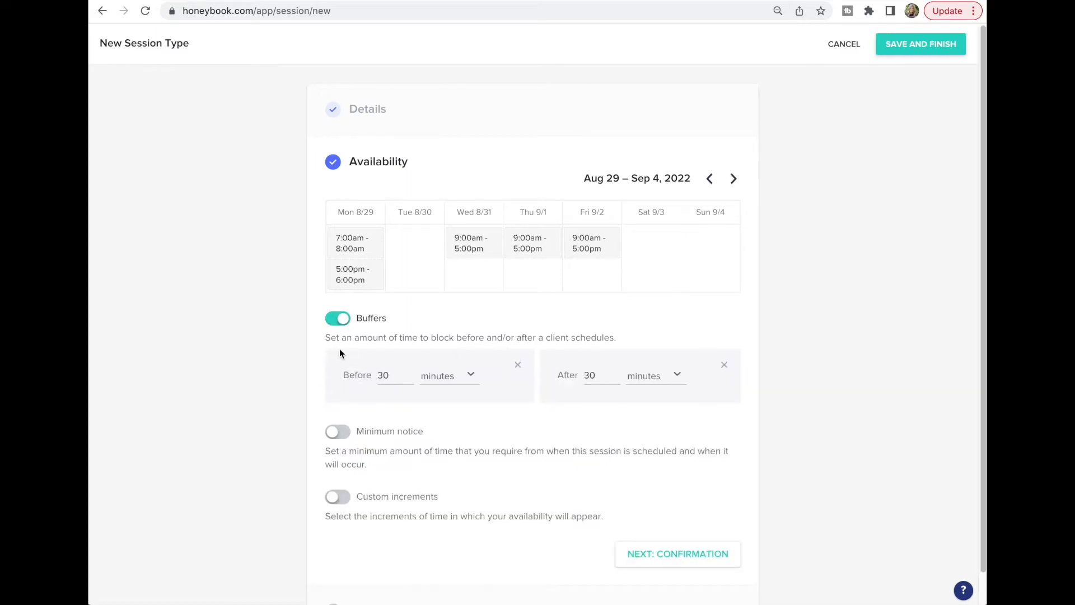
- Turn buffers off, require 2 days' minimum notice, and continue to Confirmation
{"action": "left_click", "coordinate": [337, 321]}
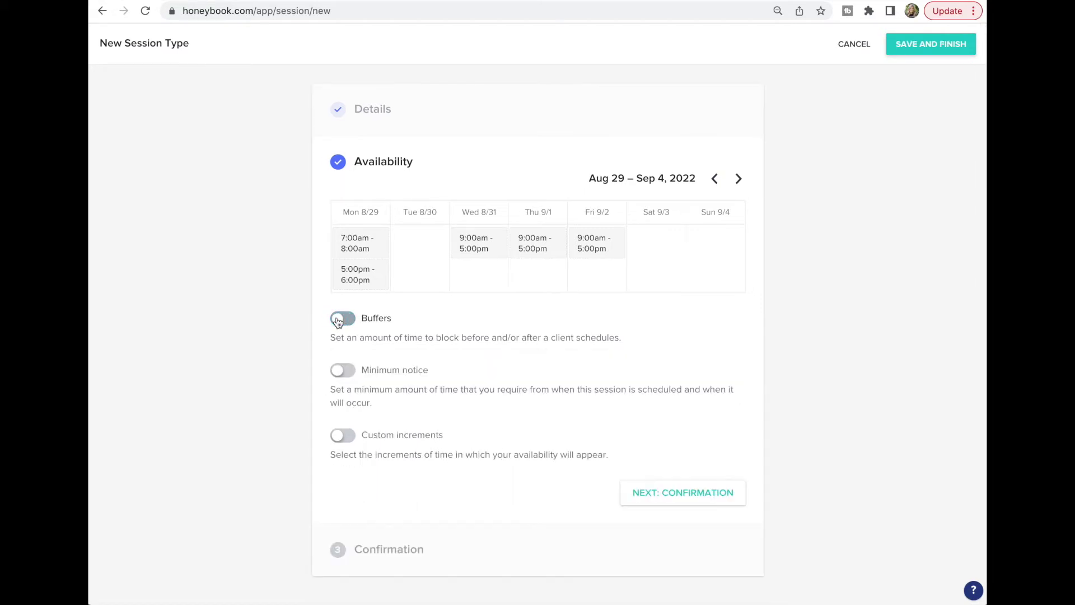
{"action": "left_click", "coordinate": [343, 371]}
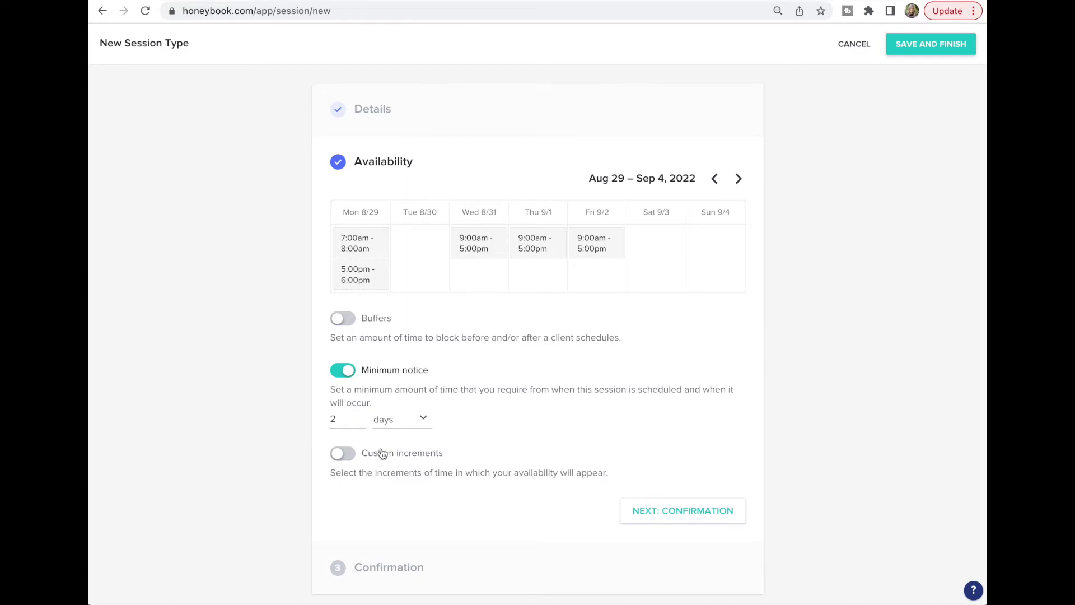
{"action": "left_click", "coordinate": [683, 510]}
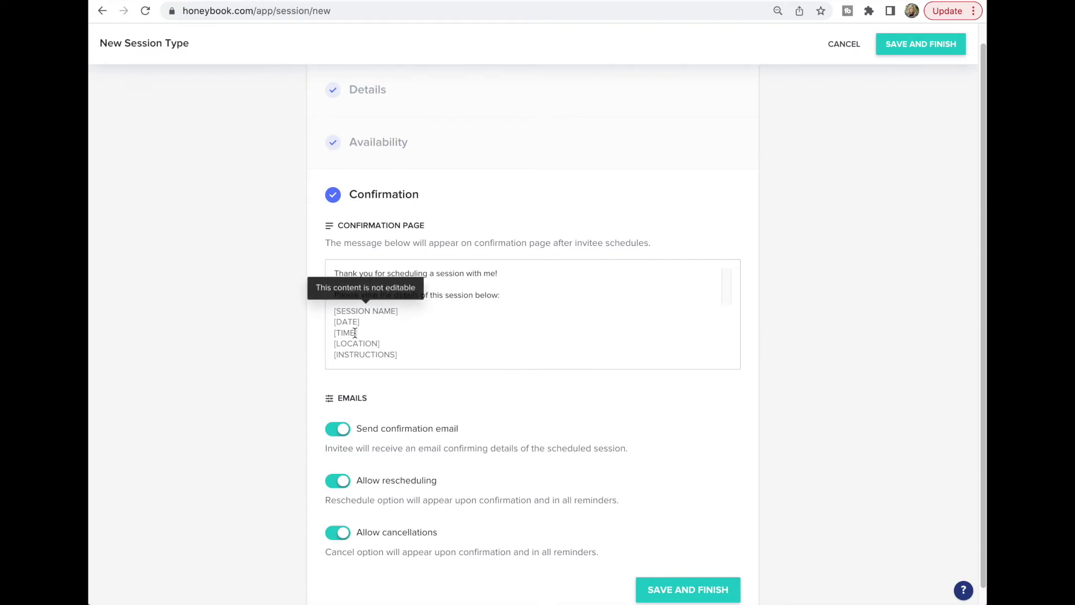
{"action": "left_click", "coordinate": [516, 272]}
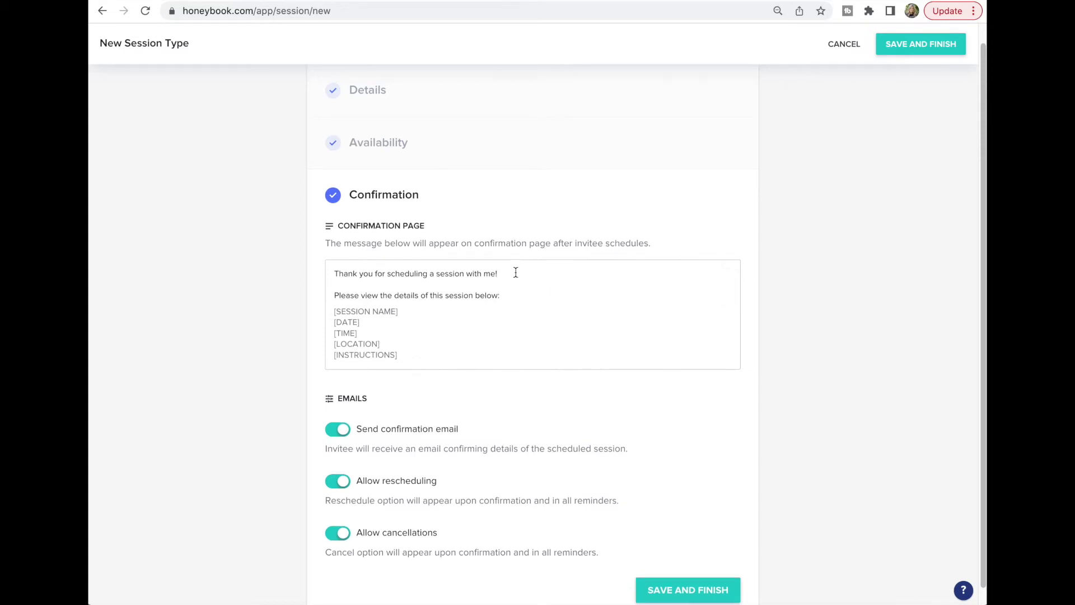
{"action": "scroll", "coordinate": [515, 272], "scroll_direction": "down", "scroll_amount": 1}
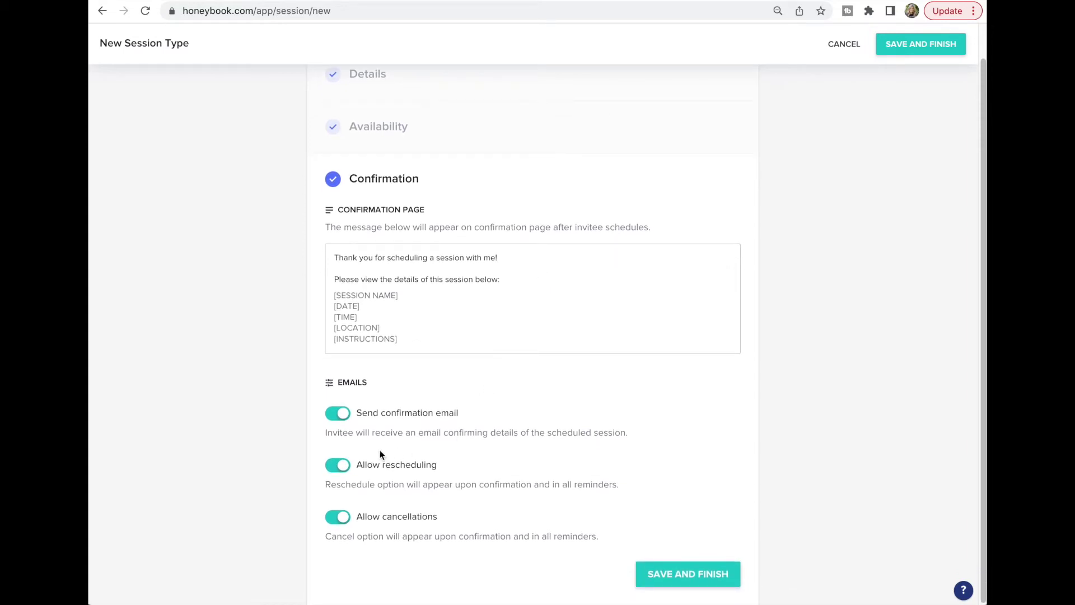
{"action": "left_click", "coordinate": [346, 421]}
{"action": "left_click", "coordinate": [337, 418]}
{"action": "left_click", "coordinate": [688, 574]}
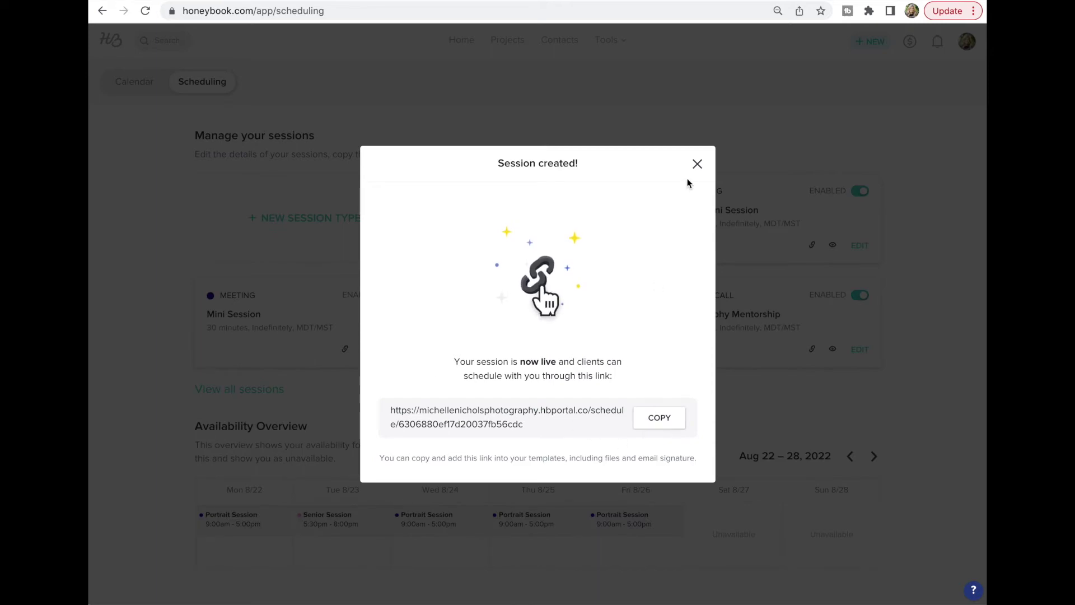
- Dismiss the Session created notice and preview the Portrait Session booking page
{"action": "left_click", "coordinate": [697, 166]}
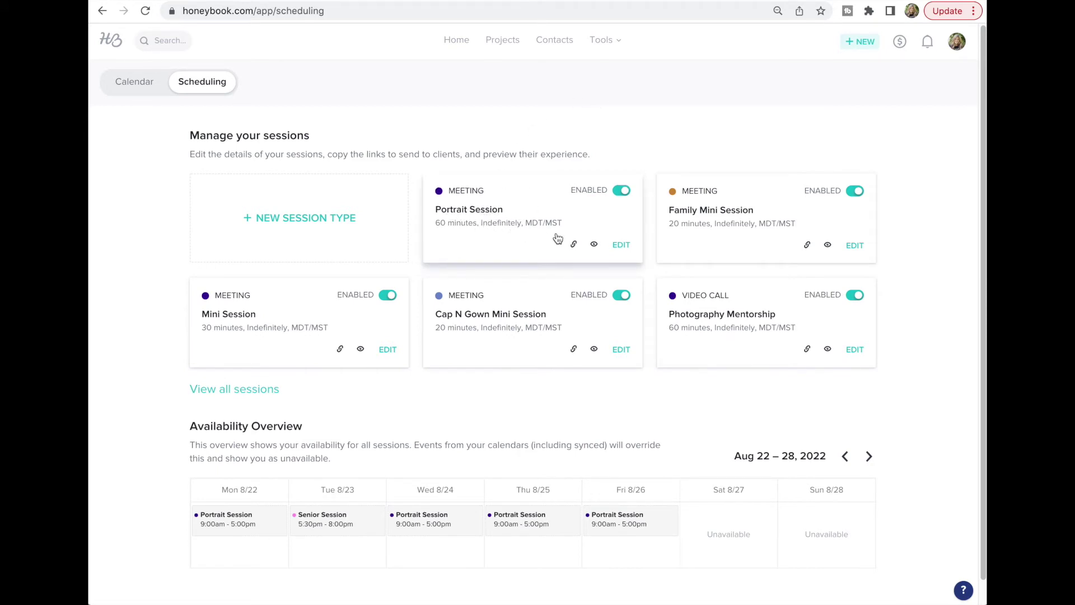
{"action": "left_click", "coordinate": [594, 244]}
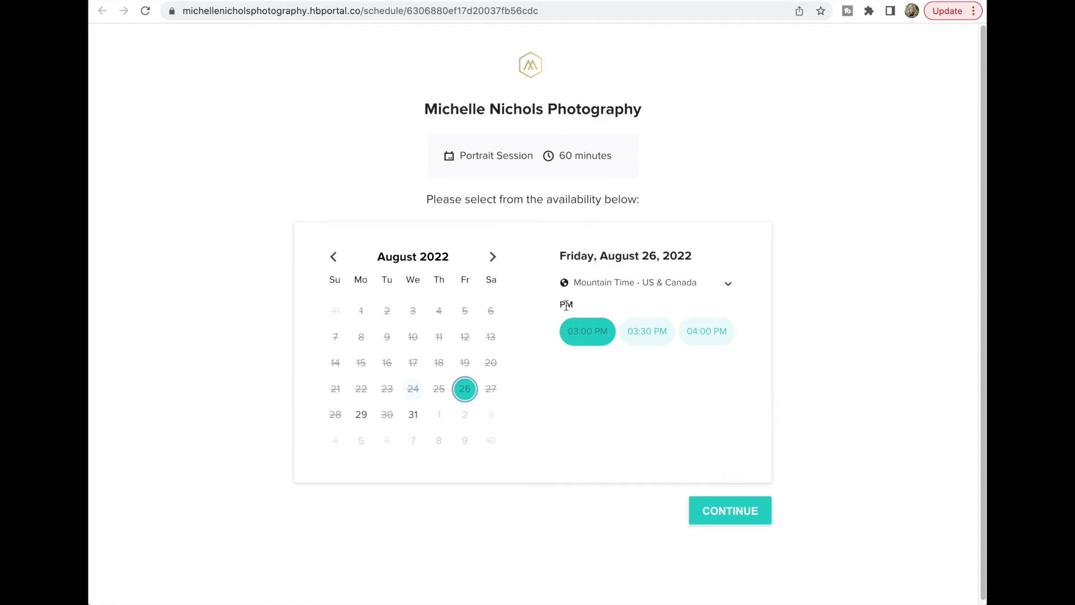
{"action": "left_click", "coordinate": [368, 426]}
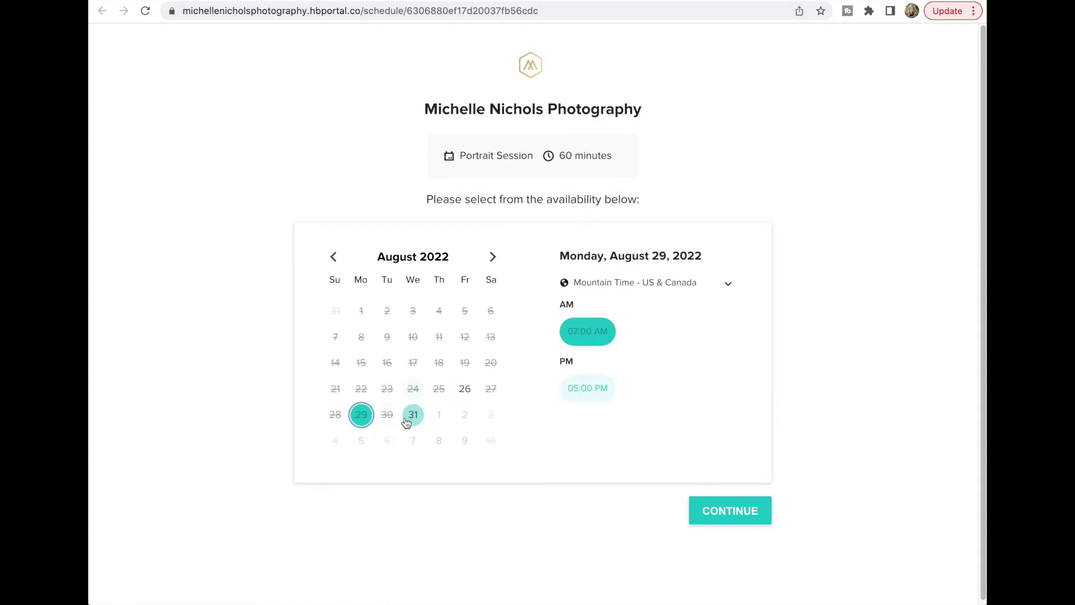
{"action": "left_click", "coordinate": [410, 421]}
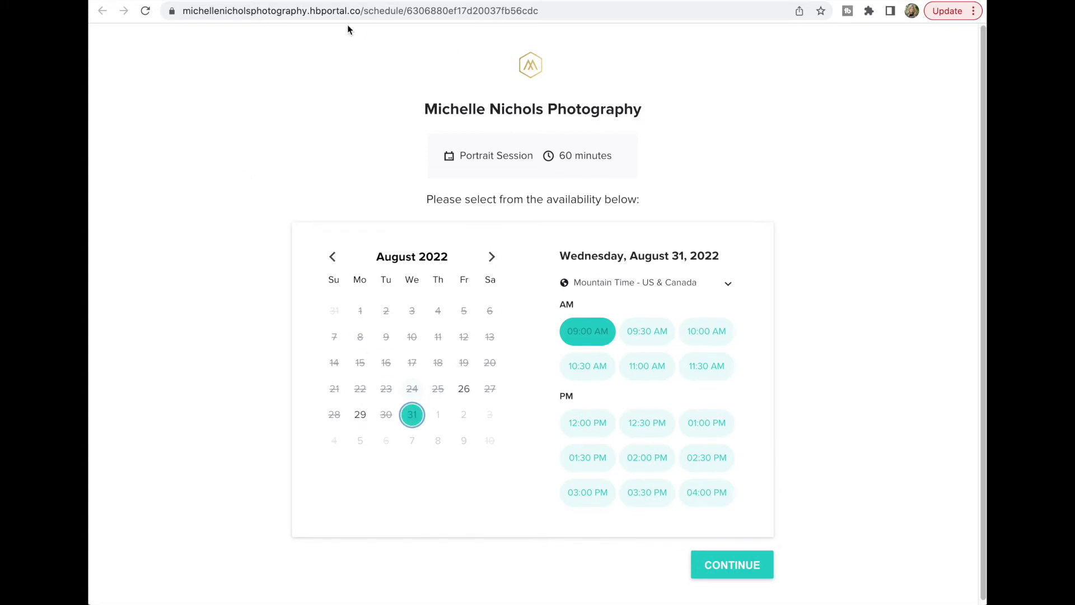
{"action": "key", "text": "super+w"}
{"action": "scroll", "coordinate": [436, 218], "scroll_direction": "down", "scroll_amount": 1}
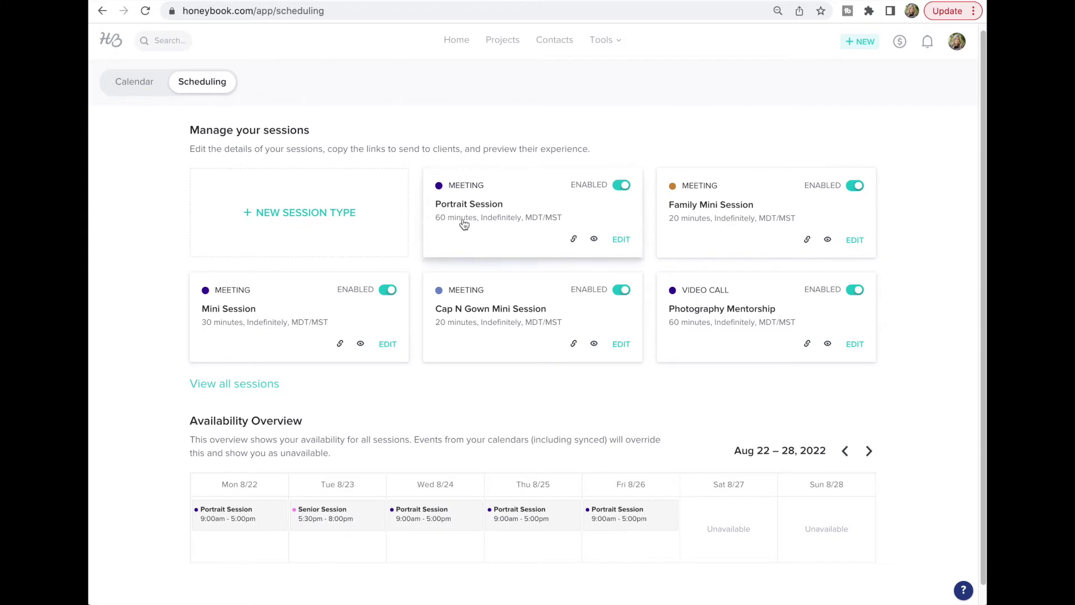
- Copy the Portrait Session booking link, then switch the session off and back on
{"action": "left_click", "coordinate": [574, 241]}
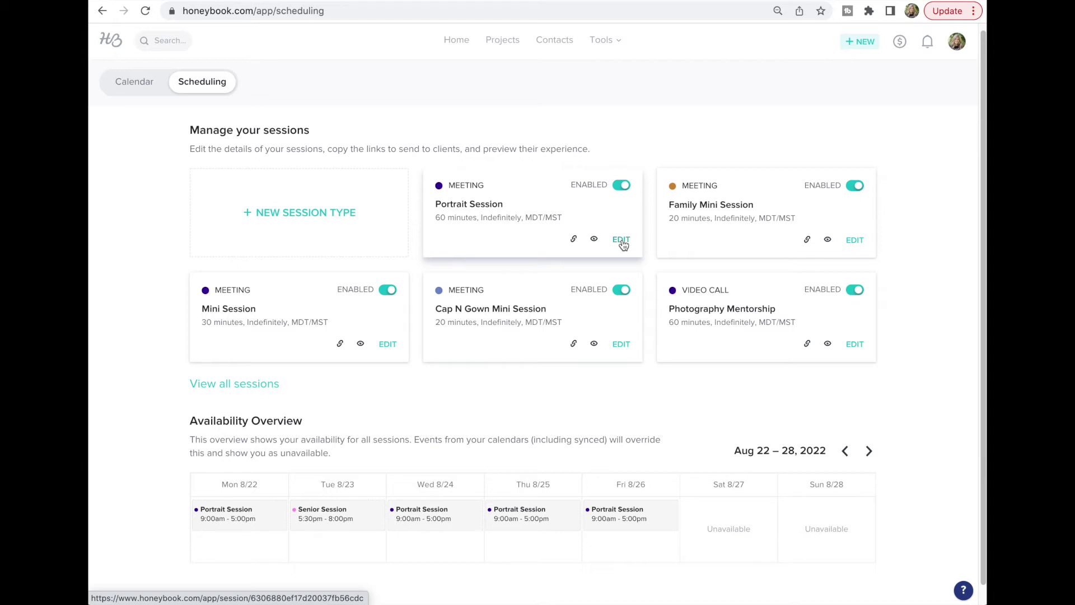
{"action": "left_click", "coordinate": [621, 186]}
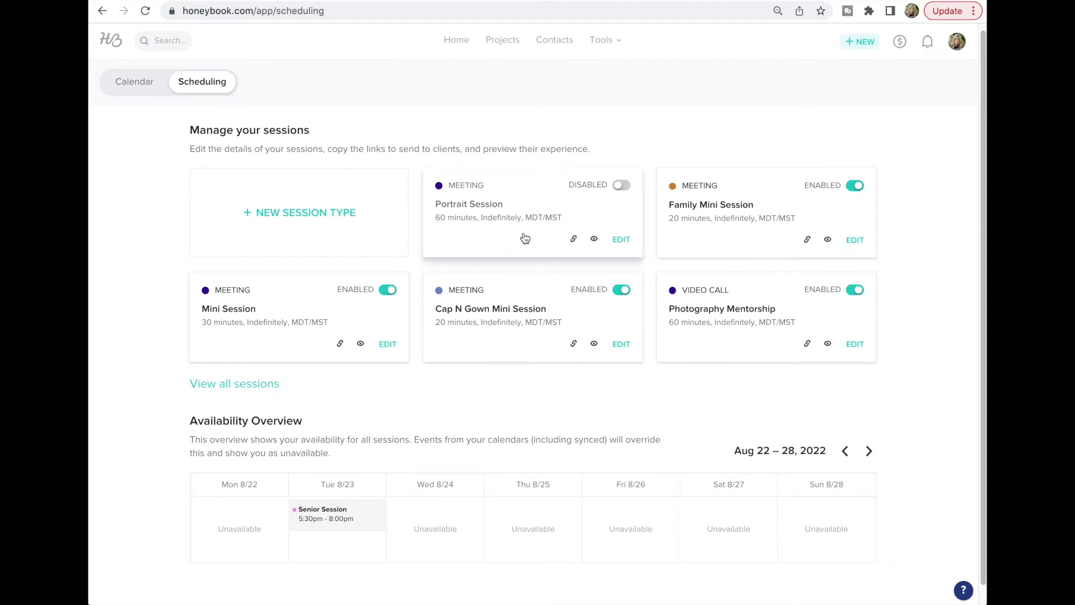
{"action": "left_click", "coordinate": [620, 191]}
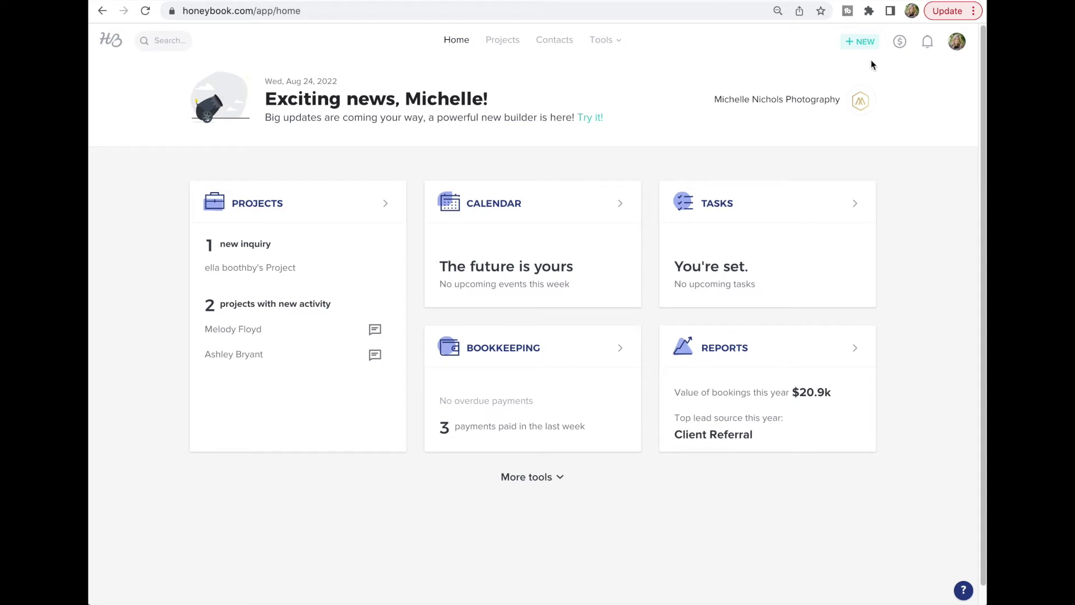
- Start a new project named 'Test'
{"action": "left_click", "coordinate": [860, 41]}
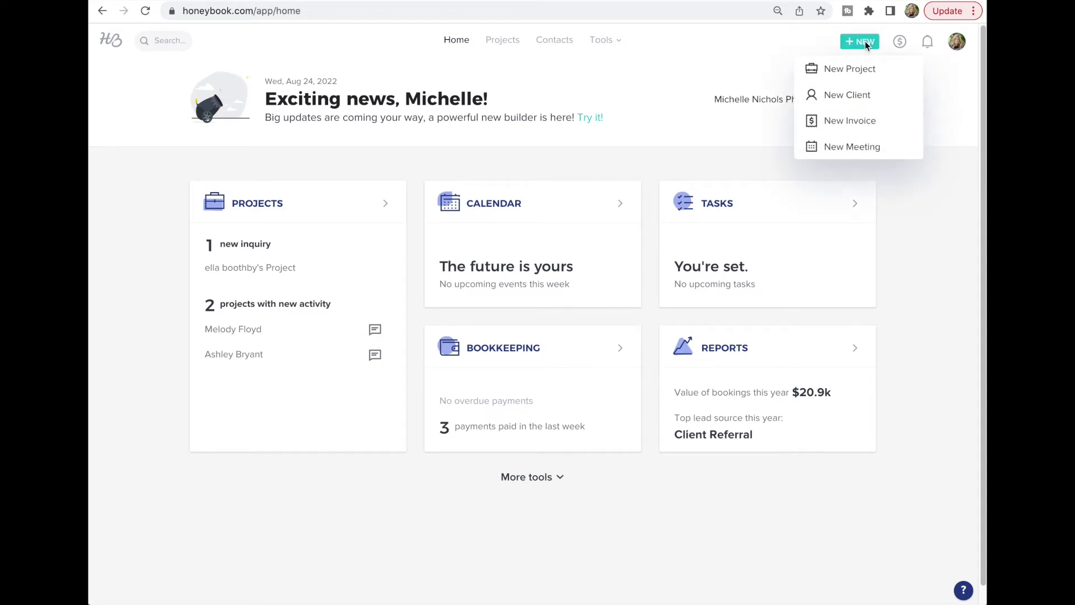
{"action": "left_click", "coordinate": [852, 71]}
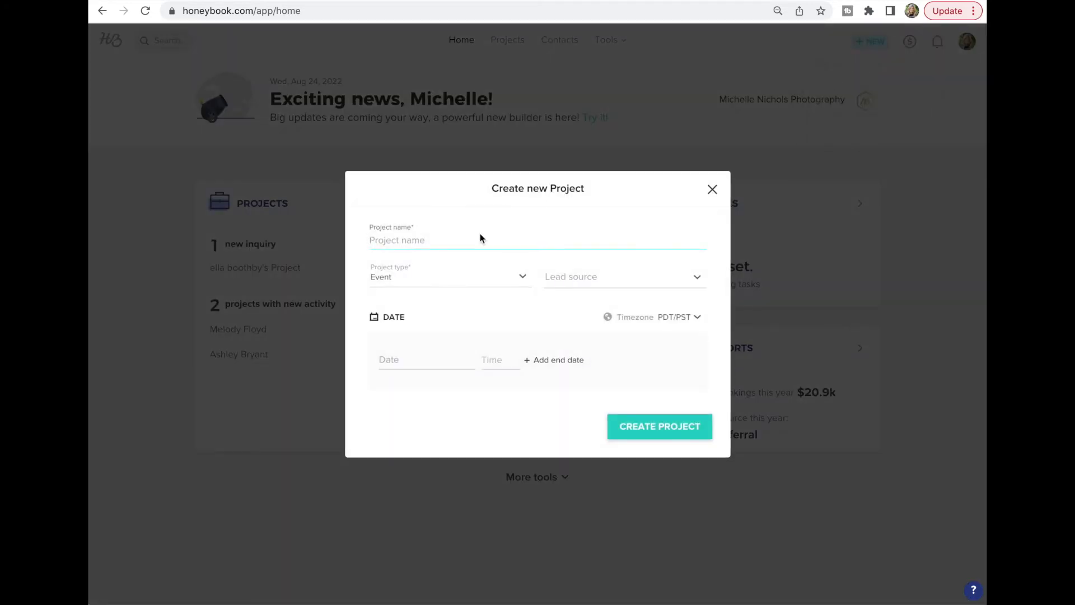
{"action": "left_click", "coordinate": [409, 238]}
{"action": "left_click", "coordinate": [427, 220]}
{"action": "left_click", "coordinate": [406, 233]}
{"action": "type", "text": "Test"}
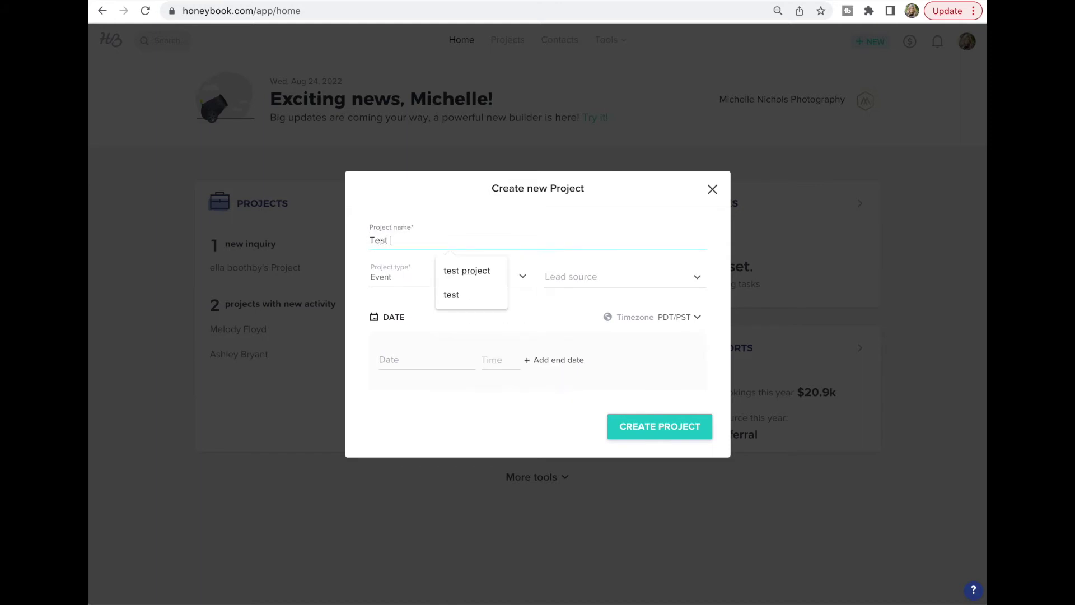
{"action": "left_click", "coordinate": [398, 219]}
- Make the project type Family with timezone MDT/MST, and create it
{"action": "left_click", "coordinate": [415, 280]}
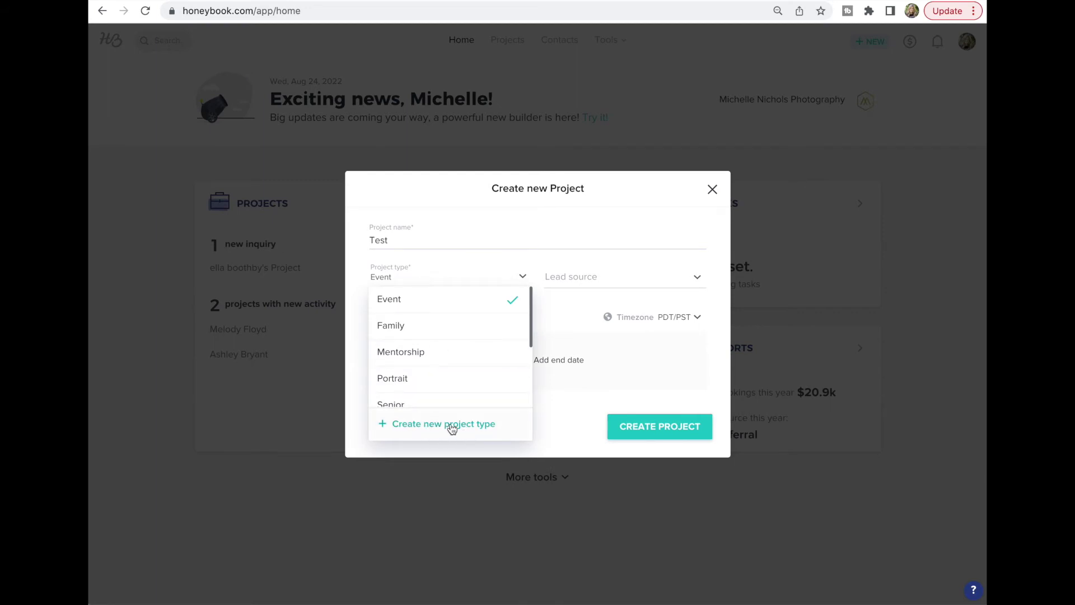
{"action": "left_click", "coordinate": [434, 328]}
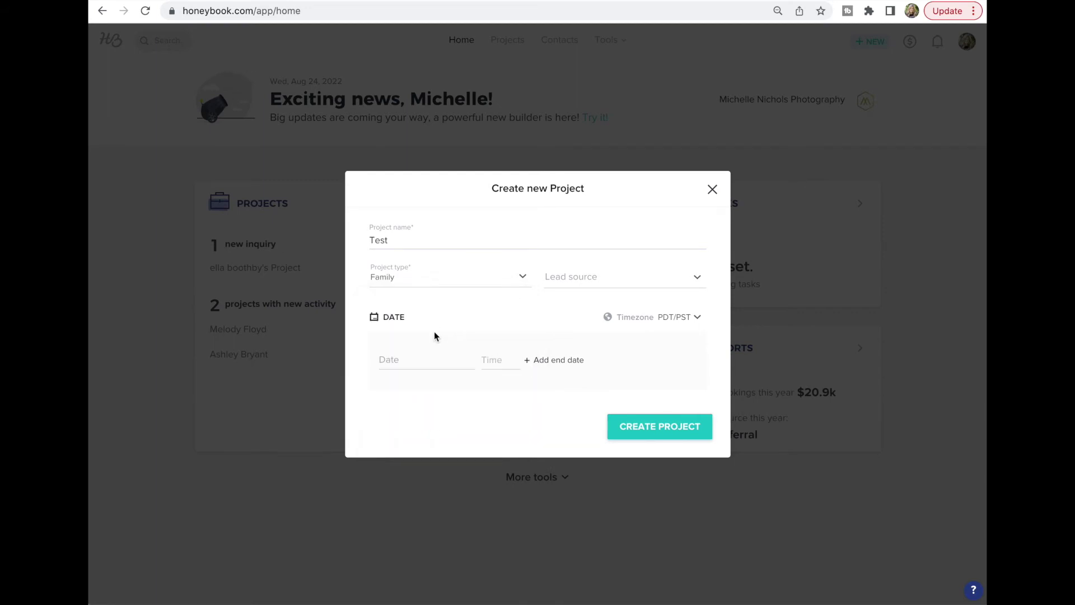
{"action": "left_click", "coordinate": [604, 275]}
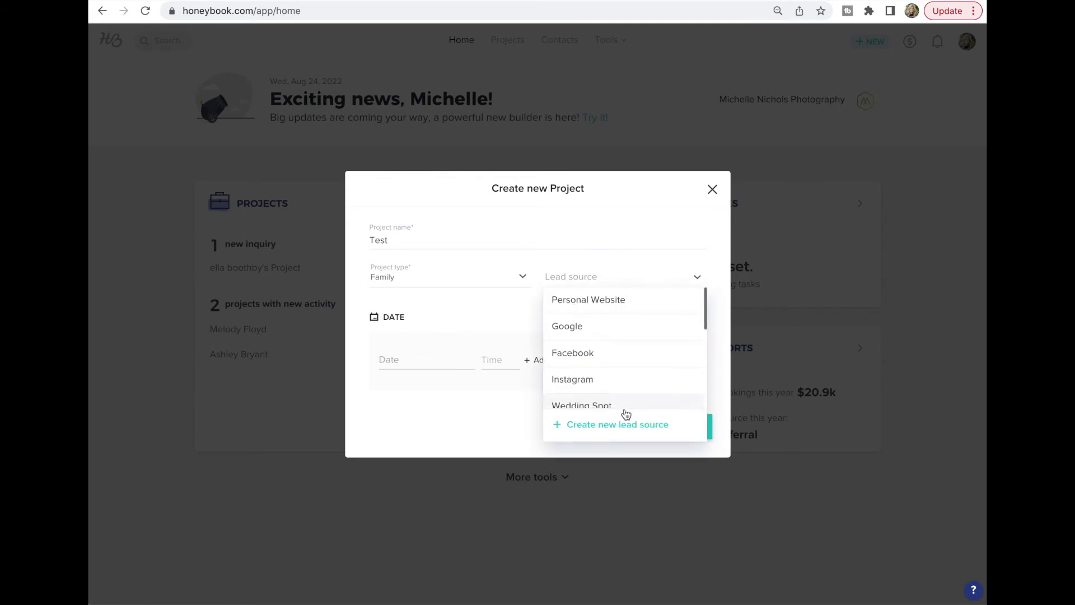
{"action": "left_click", "coordinate": [502, 312]}
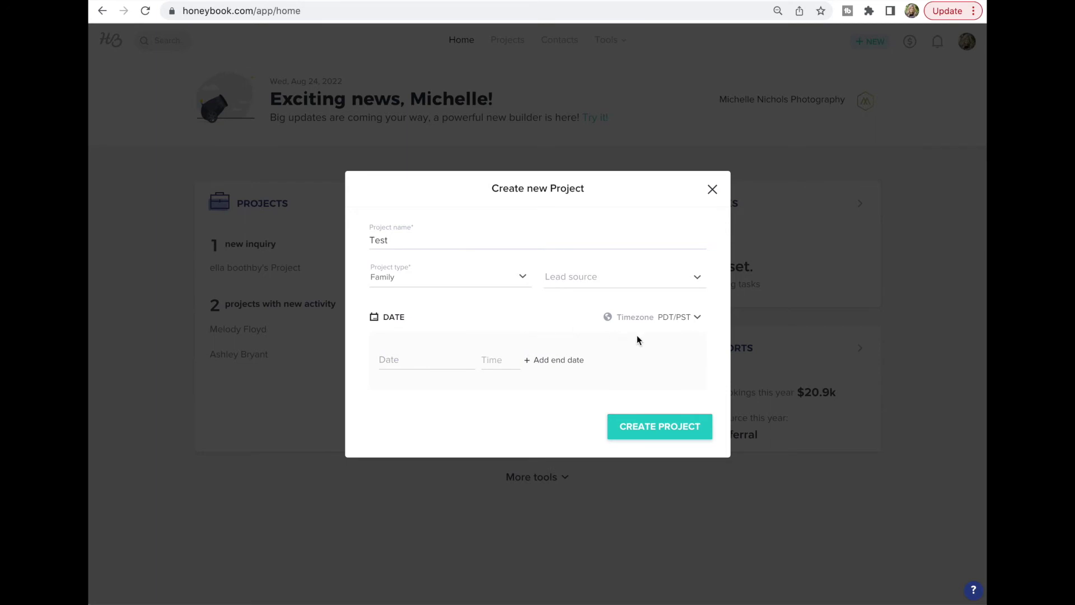
{"action": "left_click", "coordinate": [678, 318]}
{"action": "left_click", "coordinate": [684, 364]}
{"action": "left_click", "coordinate": [648, 431]}
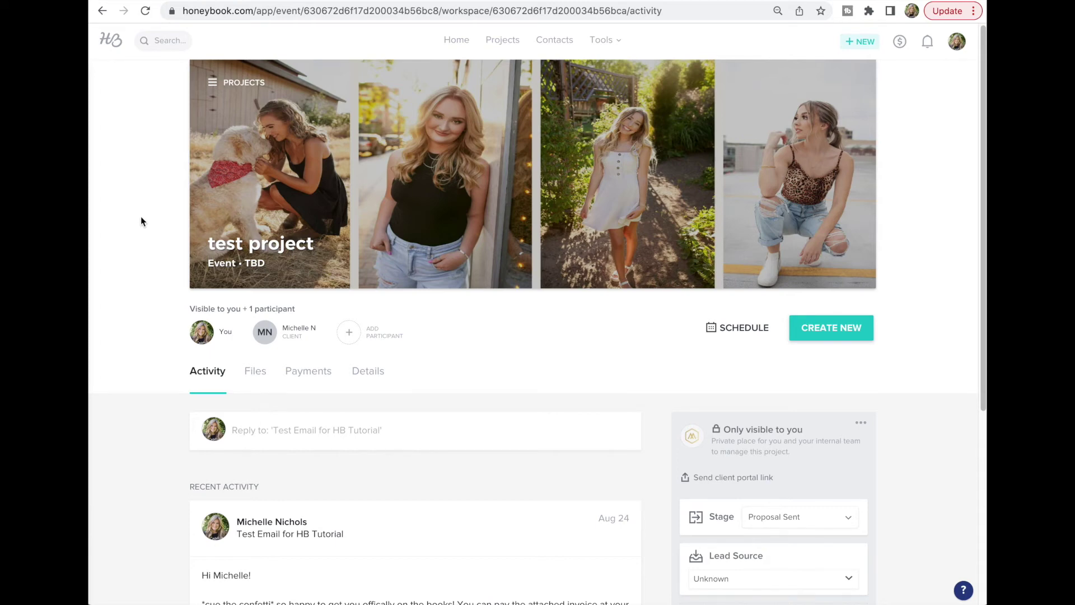
- Scroll the test project's Activity feed and close Add Participant without adding anyone
{"action": "scroll", "coordinate": [140, 216], "scroll_direction": "down", "scroll_amount": 1}
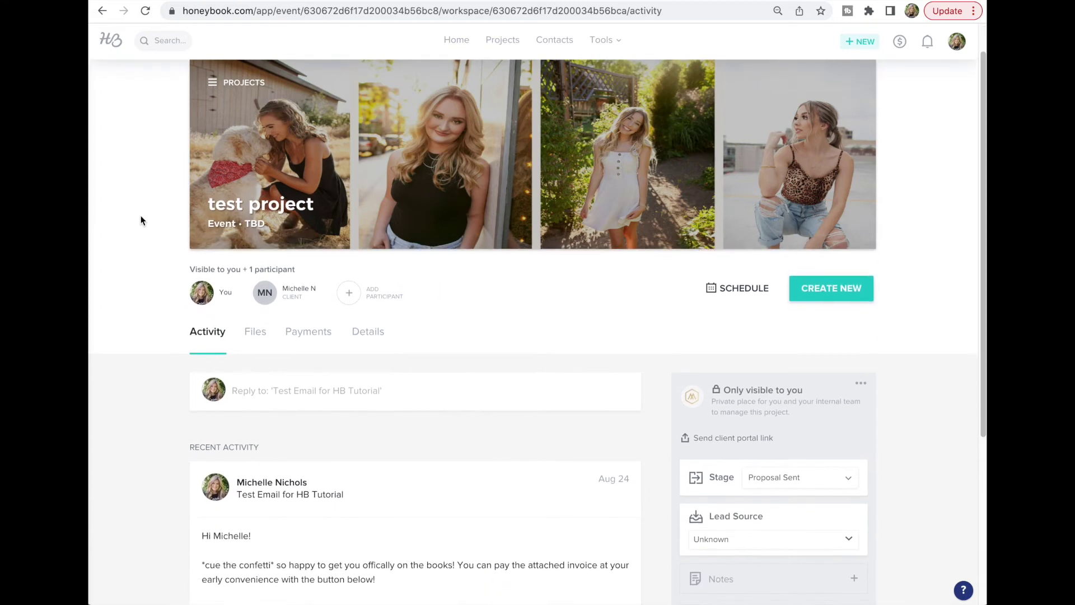
{"action": "scroll", "coordinate": [140, 219], "scroll_direction": "up", "scroll_amount": 1}
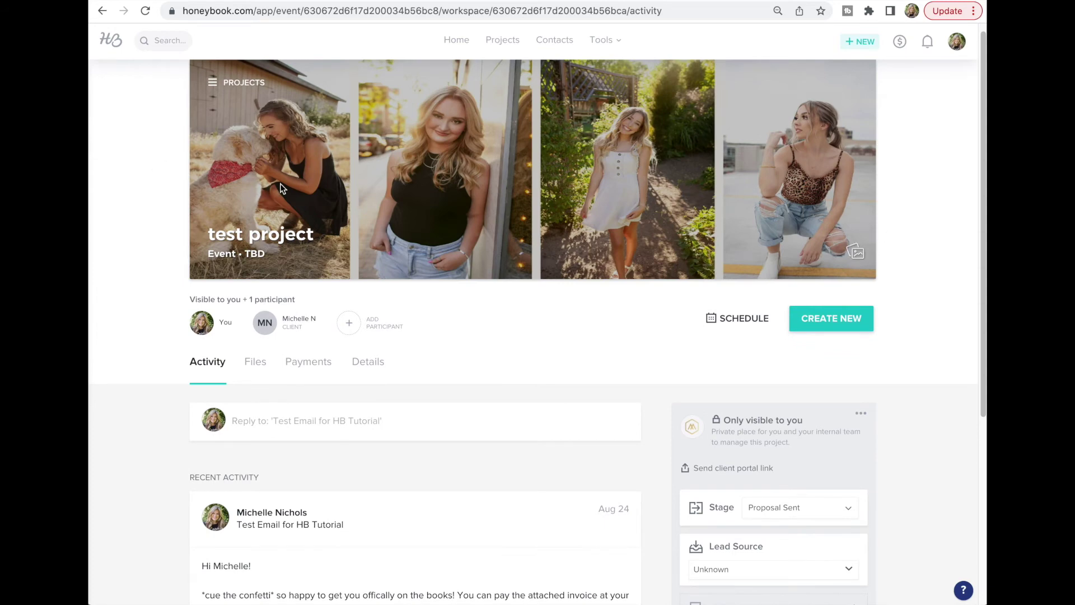
{"action": "scroll", "coordinate": [275, 173], "scroll_direction": "down", "scroll_amount": 1}
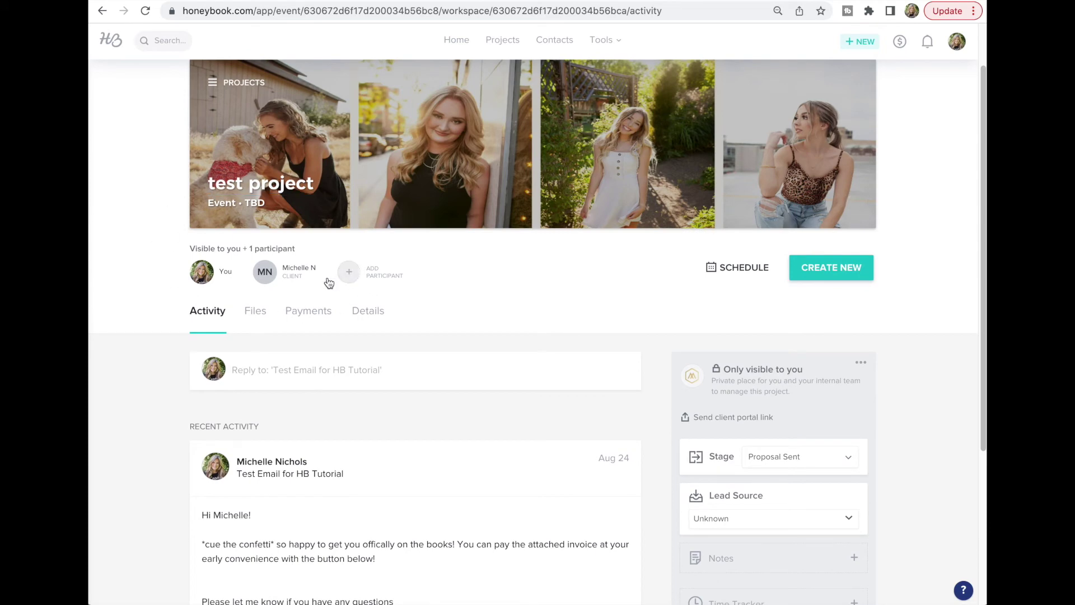
{"action": "left_click", "coordinate": [349, 272]}
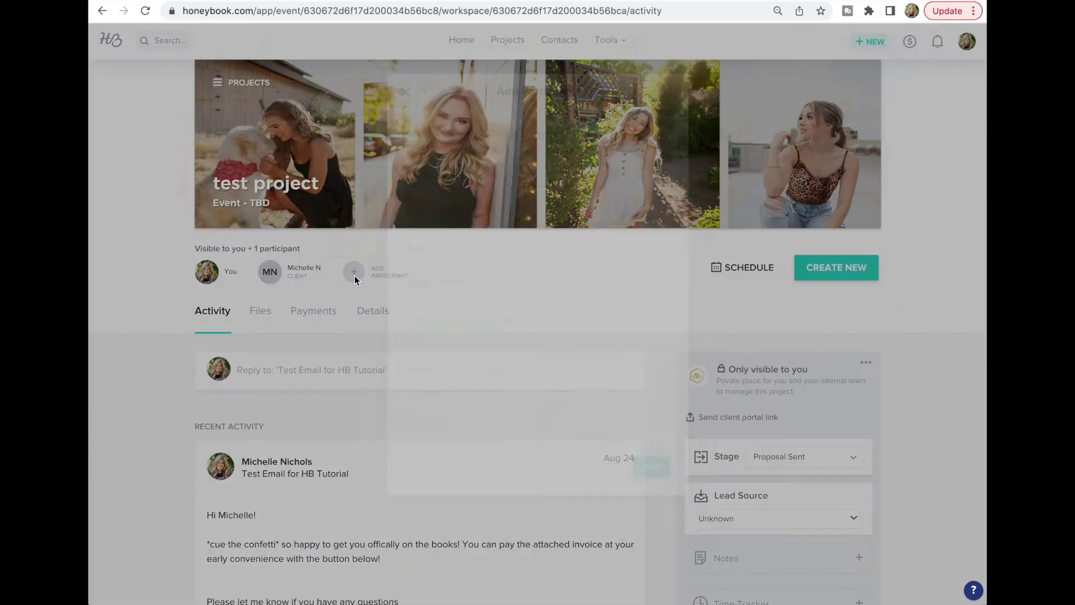
{"action": "left_click", "coordinate": [405, 92]}
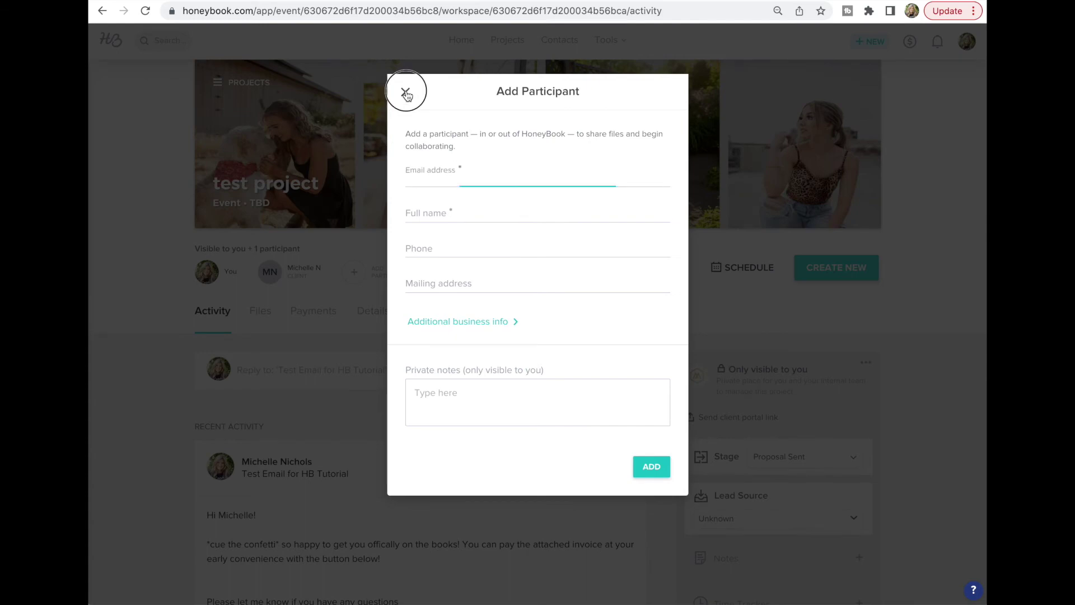
{"action": "scroll", "coordinate": [130, 276], "scroll_direction": "down", "scroll_amount": 1}
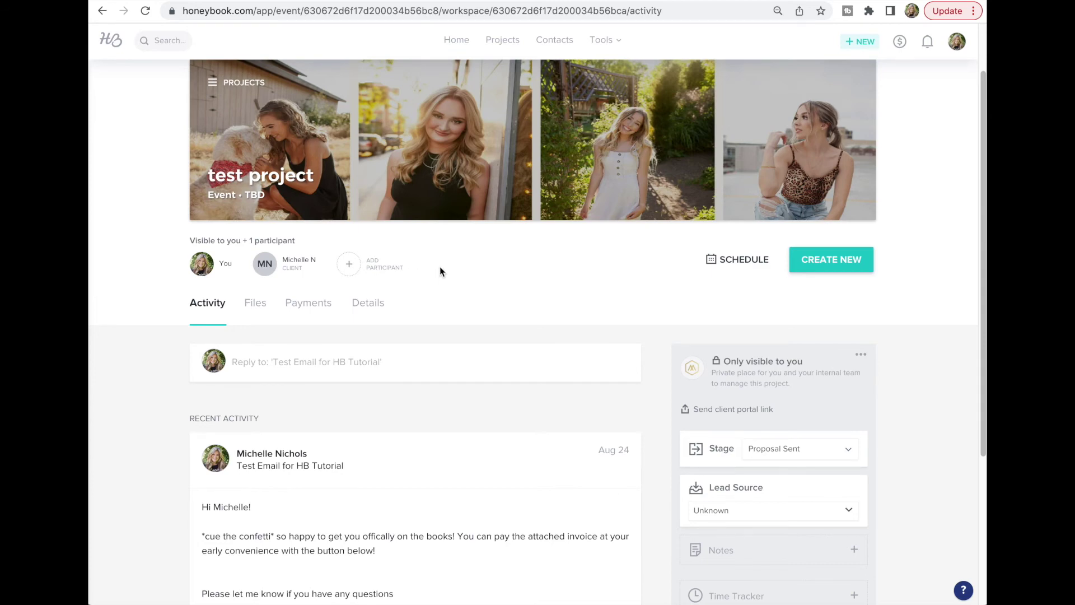
{"action": "scroll", "coordinate": [439, 267], "scroll_direction": "down", "scroll_amount": 1}
{"action": "scroll", "coordinate": [438, 265], "scroll_direction": "down", "scroll_amount": 2}
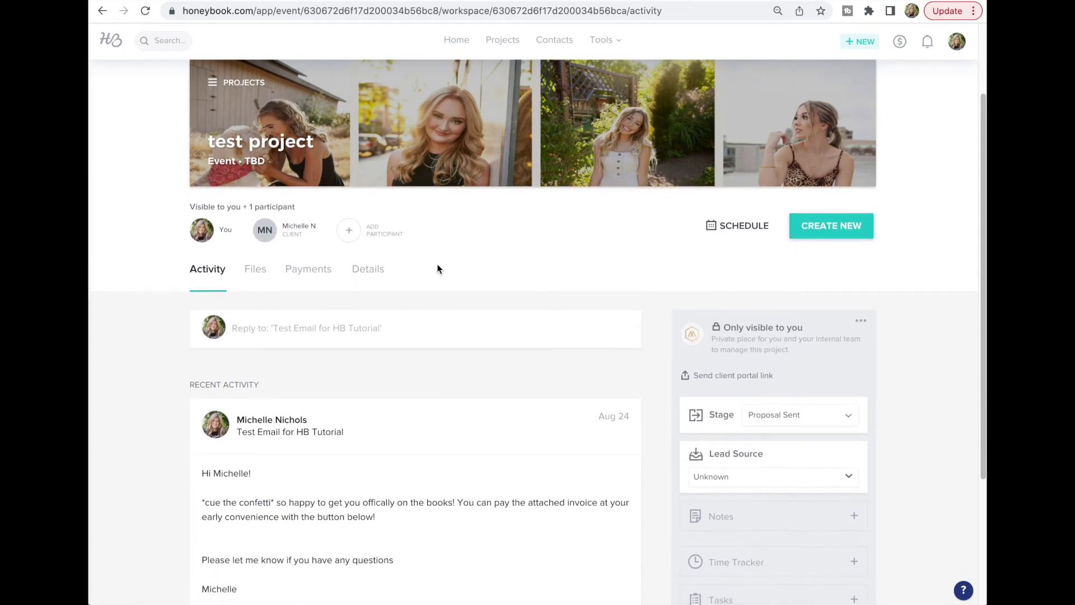
{"action": "scroll", "coordinate": [435, 268], "scroll_direction": "down", "scroll_amount": 1}
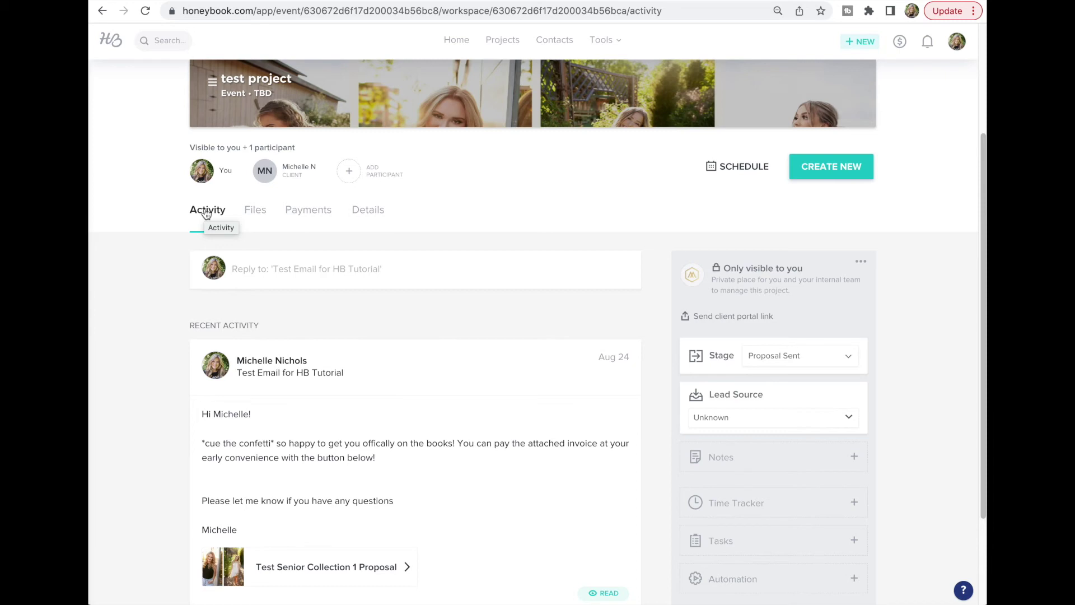
{"action": "scroll", "coordinate": [206, 215], "scroll_direction": "down", "scroll_amount": 3}
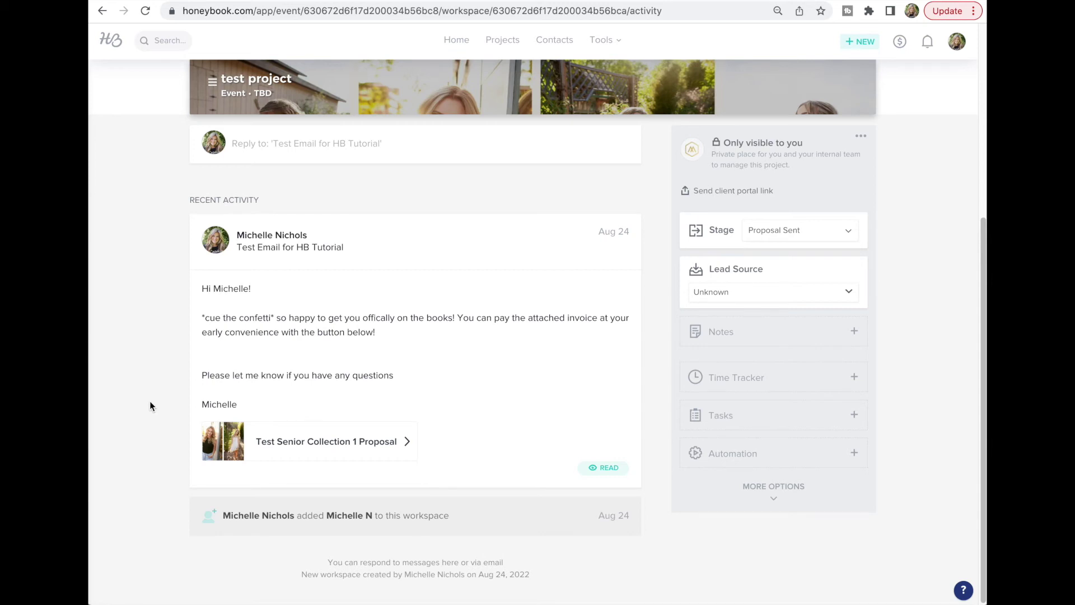
{"action": "scroll", "coordinate": [150, 398], "scroll_direction": "up", "scroll_amount": 3}
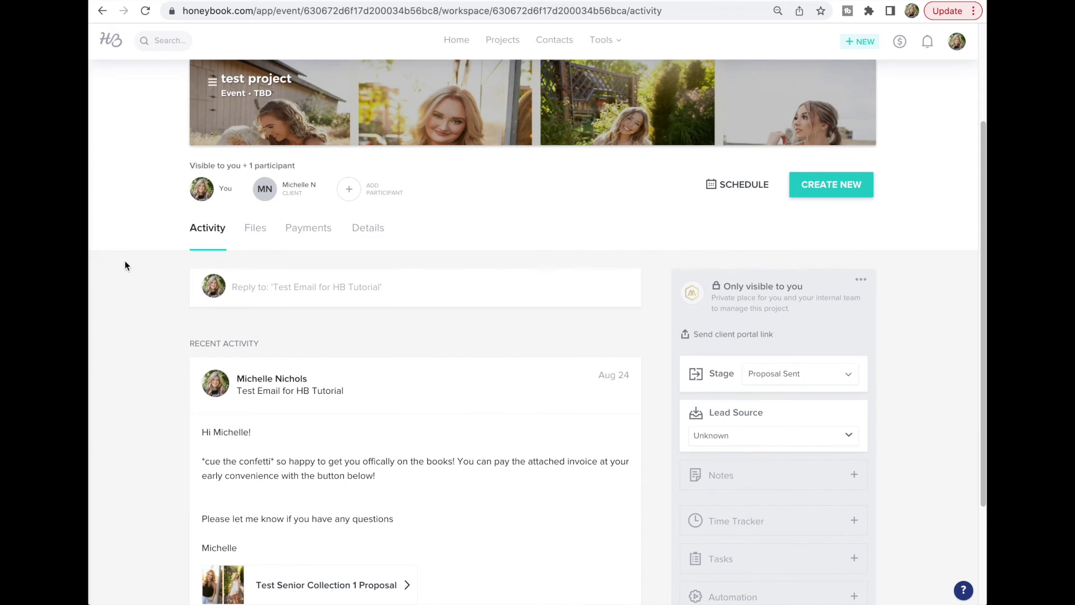
{"action": "left_click", "coordinate": [255, 230]}
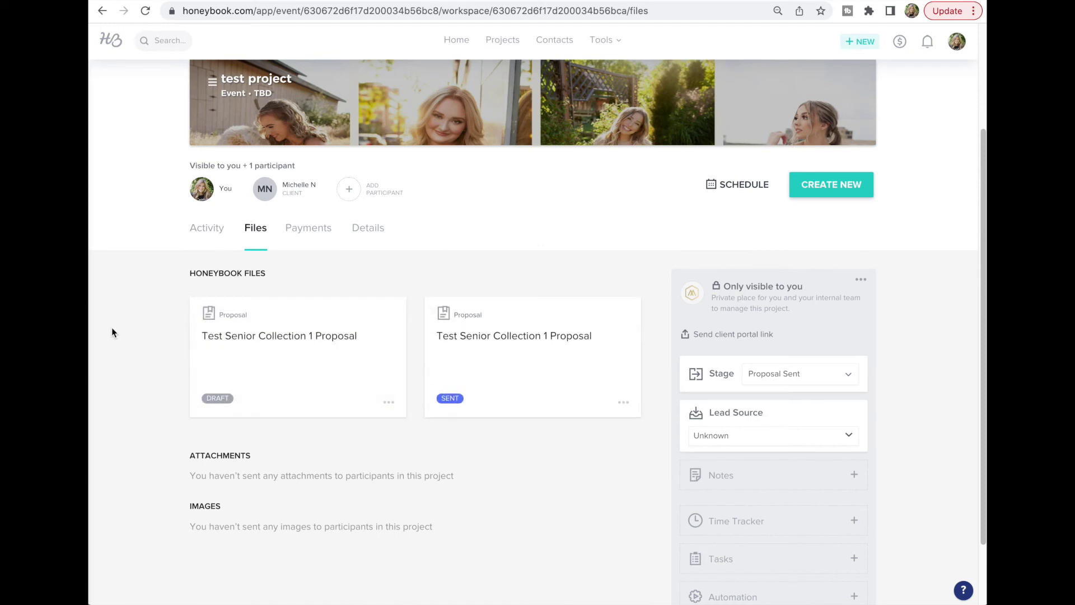
{"action": "left_click", "coordinate": [312, 233]}
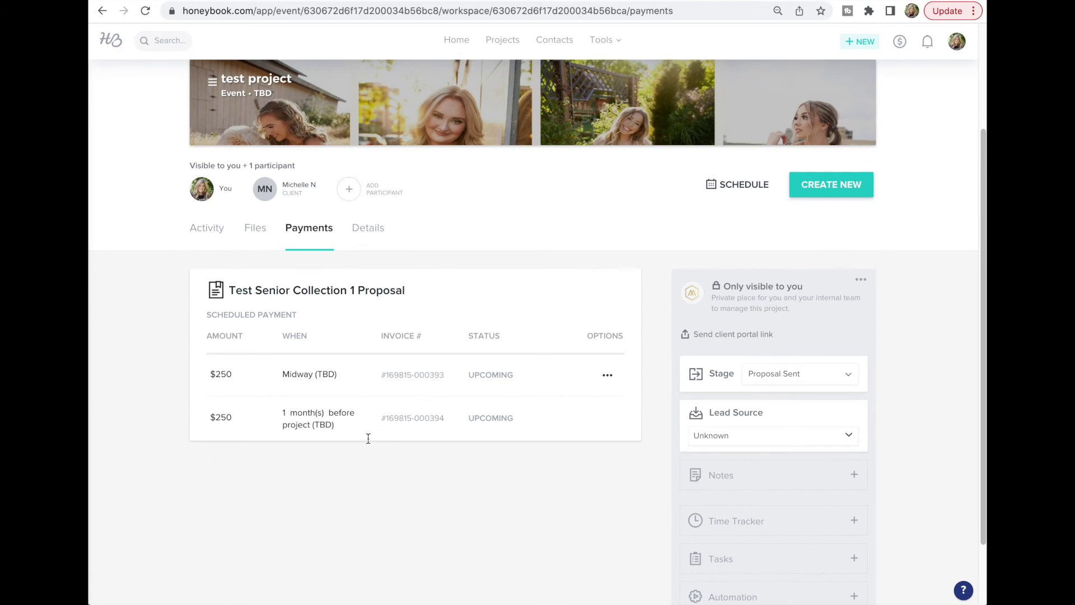
{"action": "left_click", "coordinate": [370, 231]}
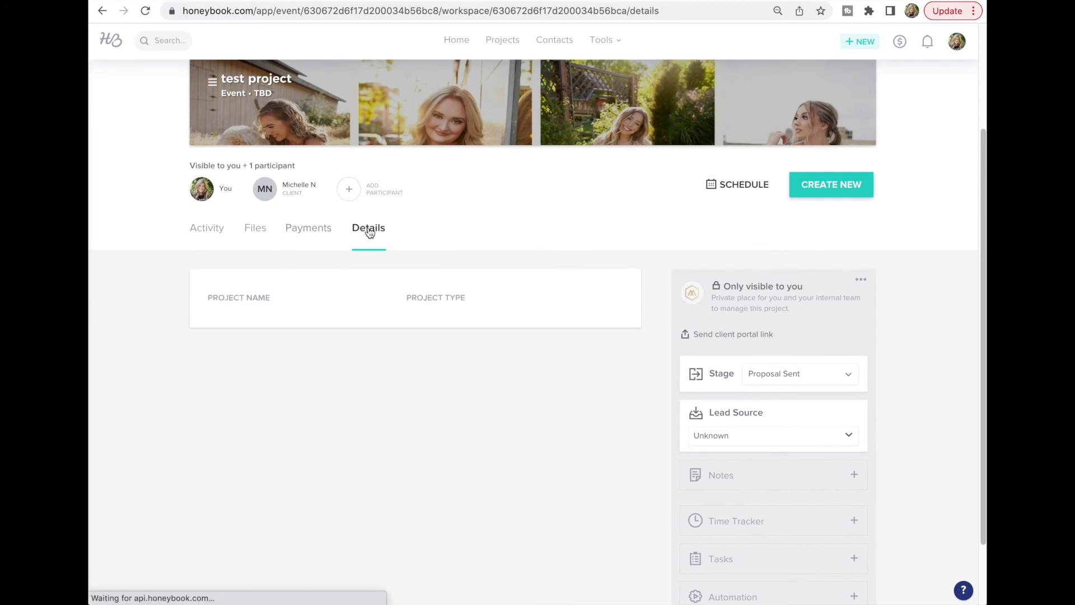
{"action": "scroll", "coordinate": [548, 233], "scroll_direction": "down", "scroll_amount": 2}
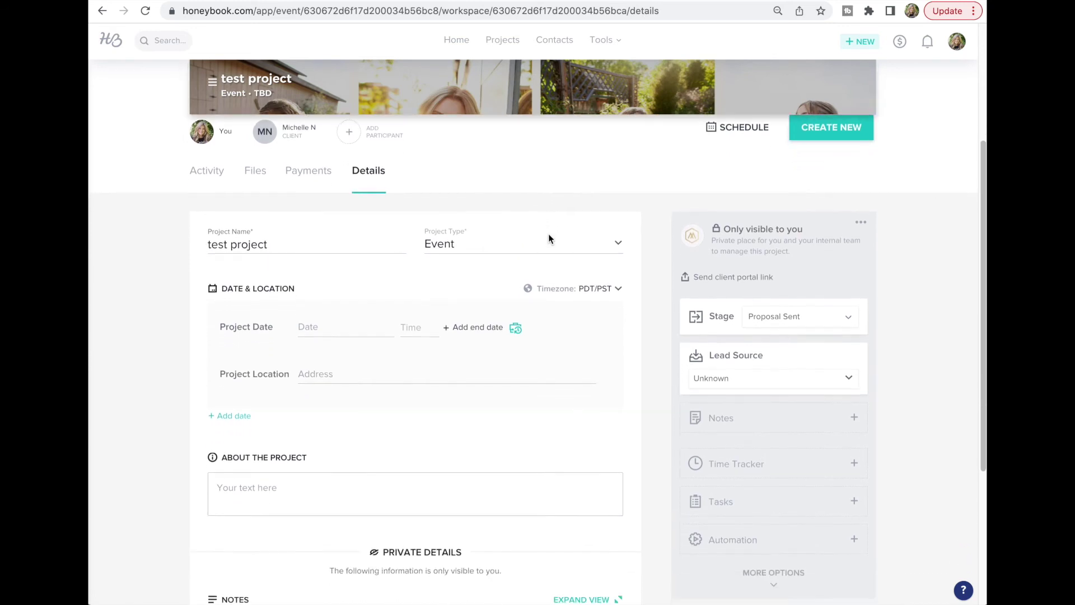
{"action": "scroll", "coordinate": [549, 238], "scroll_direction": "down", "scroll_amount": 1}
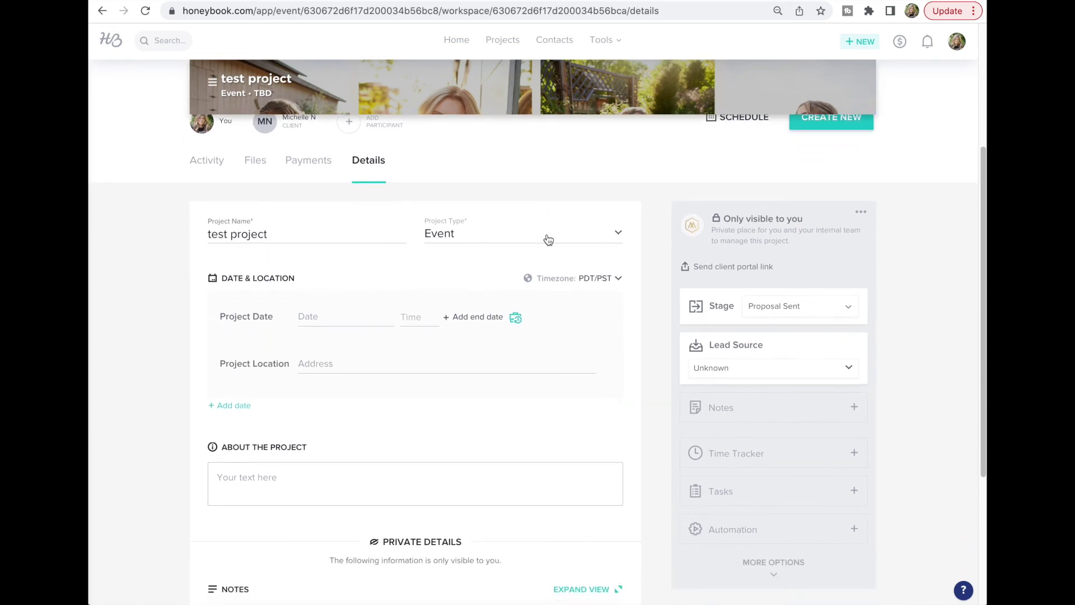
{"action": "scroll", "coordinate": [549, 240], "scroll_direction": "down", "scroll_amount": 2}
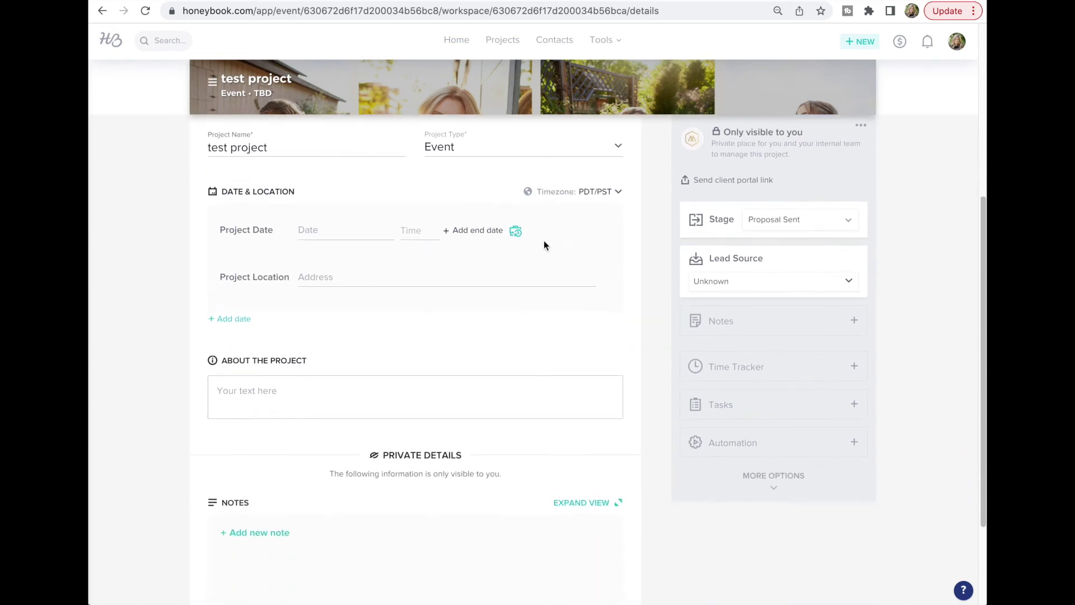
{"action": "scroll", "coordinate": [317, 399], "scroll_direction": "down", "scroll_amount": 1}
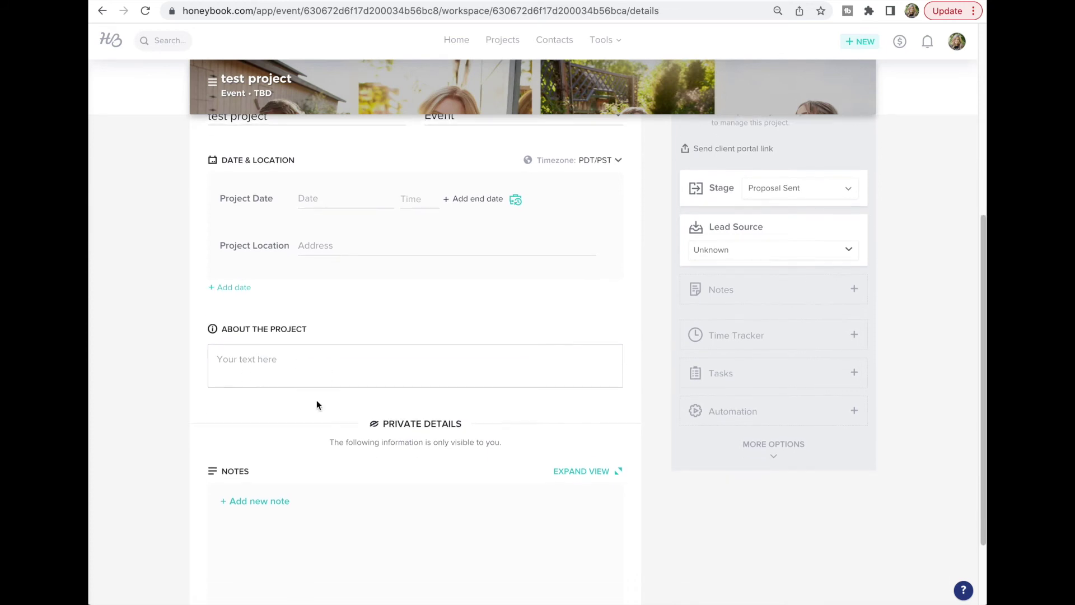
{"action": "scroll", "coordinate": [291, 436], "scroll_direction": "down", "scroll_amount": 1}
{"action": "scroll", "coordinate": [314, 489], "scroll_direction": "down", "scroll_amount": 1}
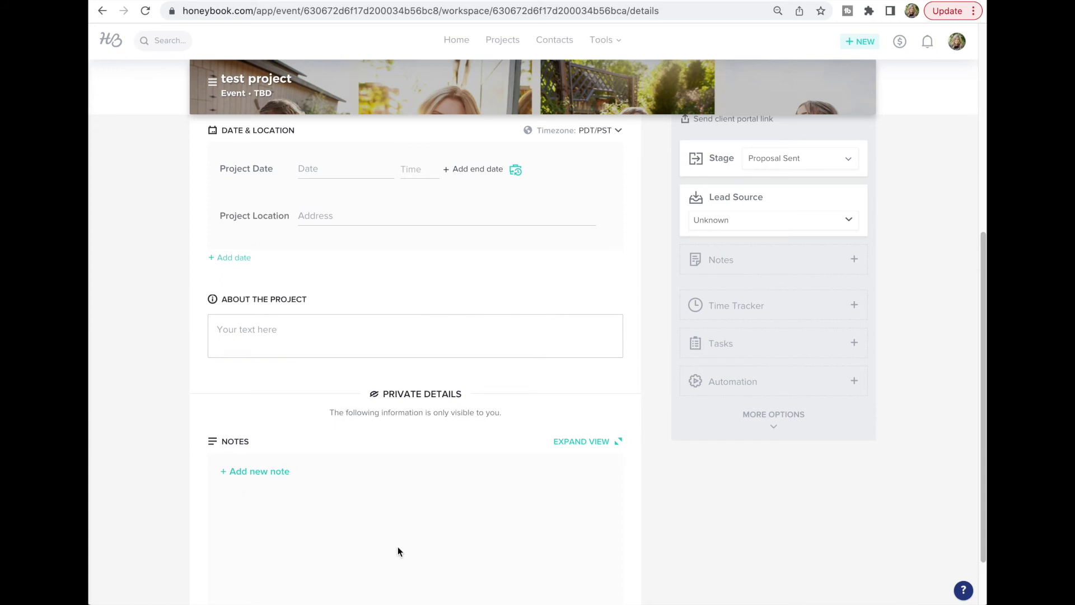
{"action": "scroll", "coordinate": [431, 548], "scroll_direction": "up", "scroll_amount": 10}
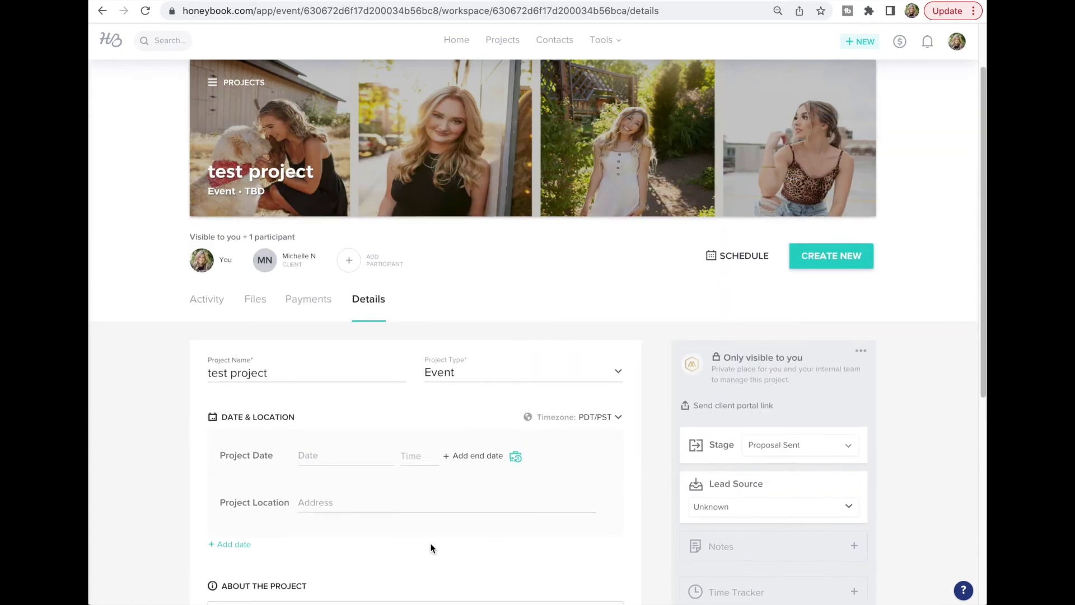
{"action": "scroll", "coordinate": [431, 547], "scroll_direction": "down", "scroll_amount": 2}
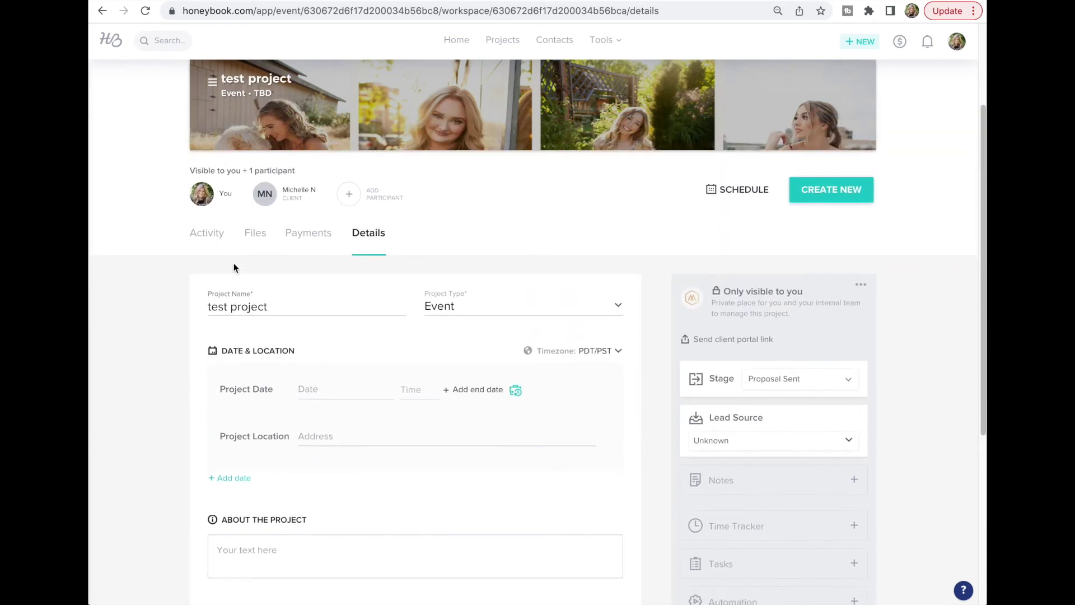
- Show the project's Activity feed and start a new message instead of replying to the latest email
{"action": "left_click", "coordinate": [207, 234]}
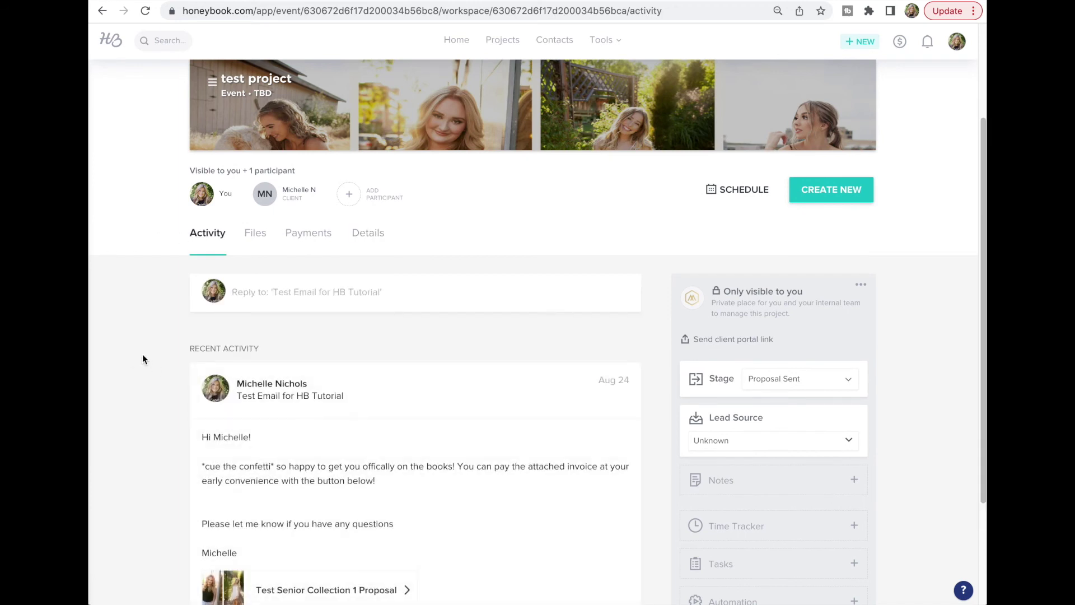
{"action": "left_click", "coordinate": [345, 290]}
{"action": "scroll", "coordinate": [349, 392], "scroll_direction": "down", "scroll_amount": 1}
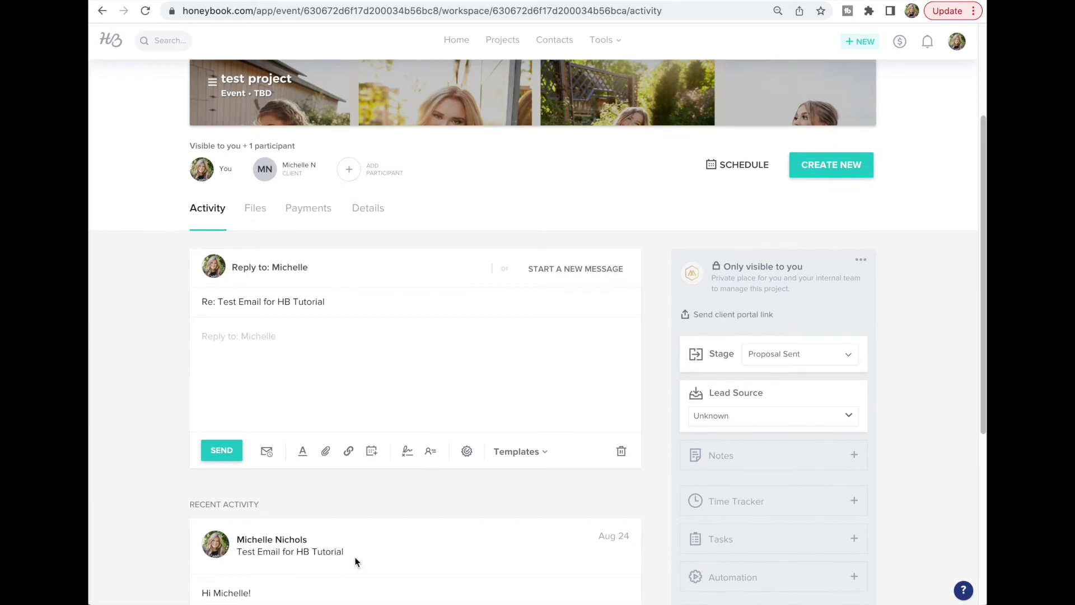
{"action": "left_click", "coordinate": [570, 273]}
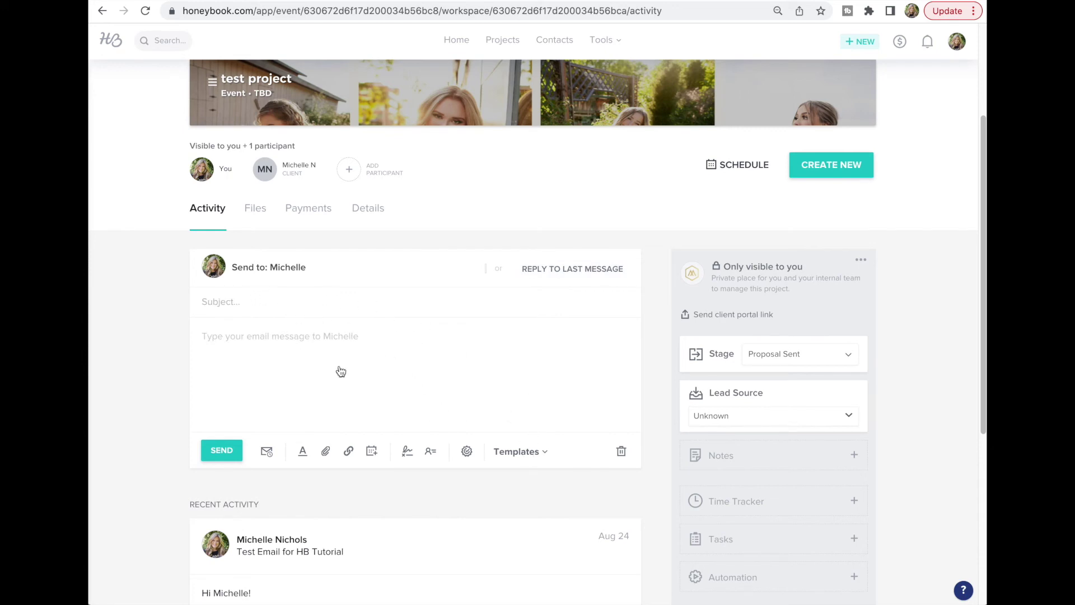
- Look through the email templates and the schedule-send options, then dismiss the draft
{"action": "left_click", "coordinate": [521, 457]}
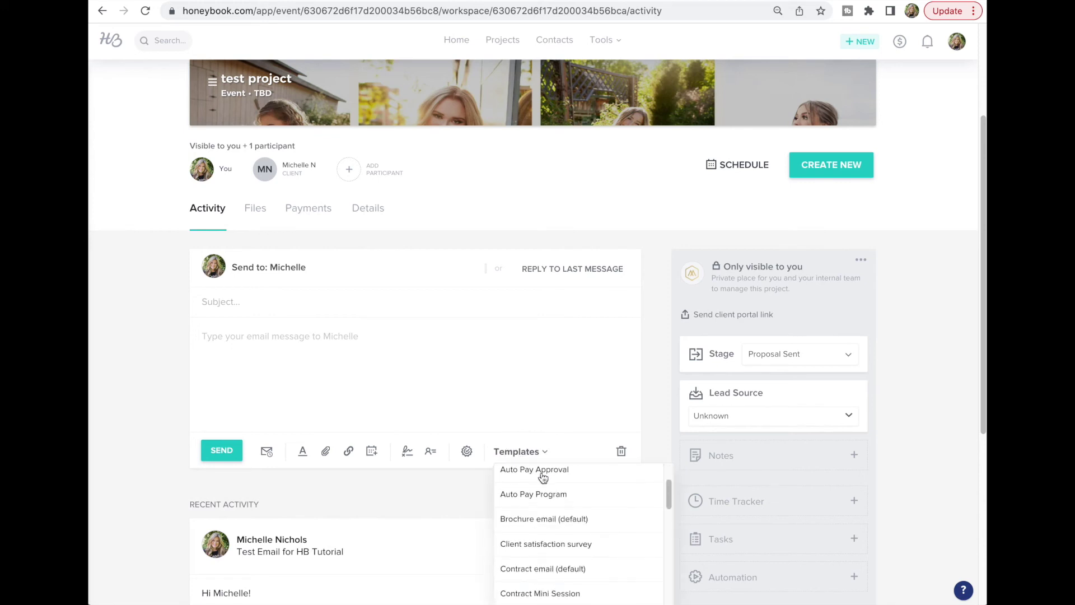
{"action": "scroll", "coordinate": [542, 477], "scroll_direction": "down", "scroll_amount": 2}
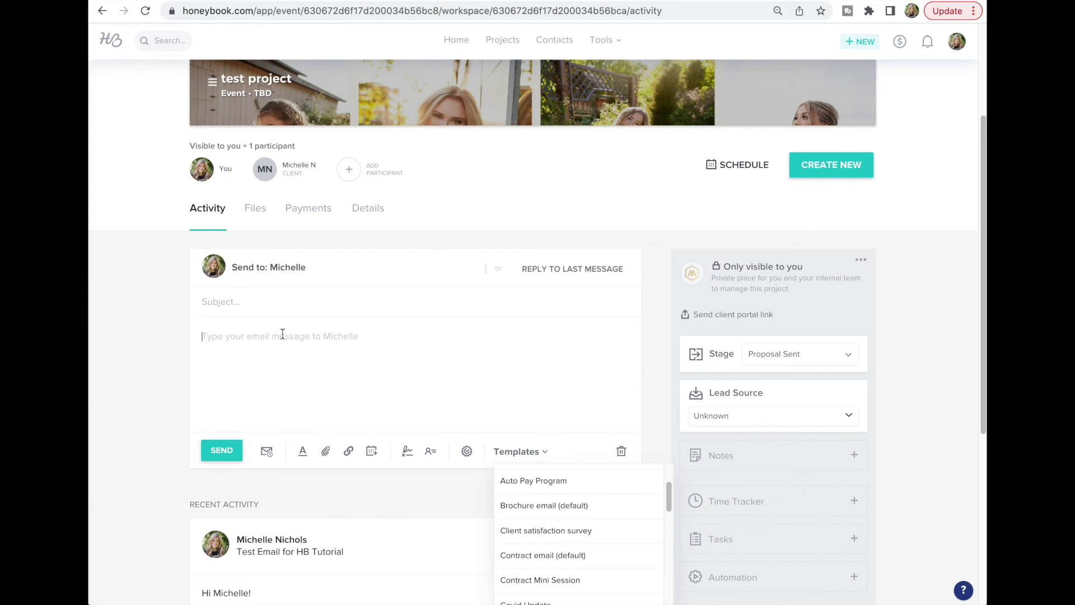
{"action": "left_click", "coordinate": [267, 451]}
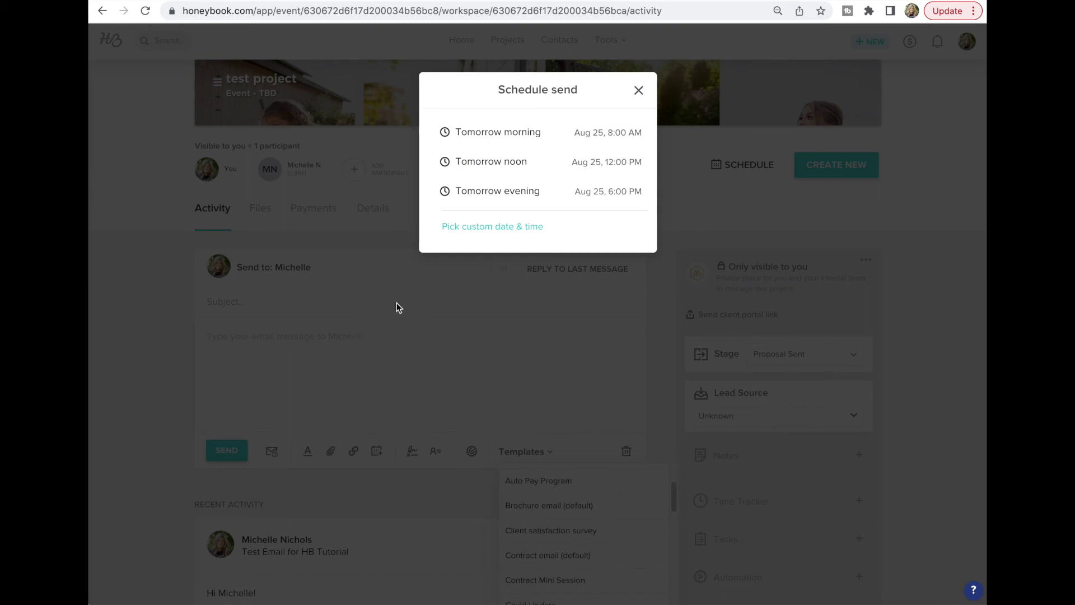
{"action": "left_click", "coordinate": [638, 91]}
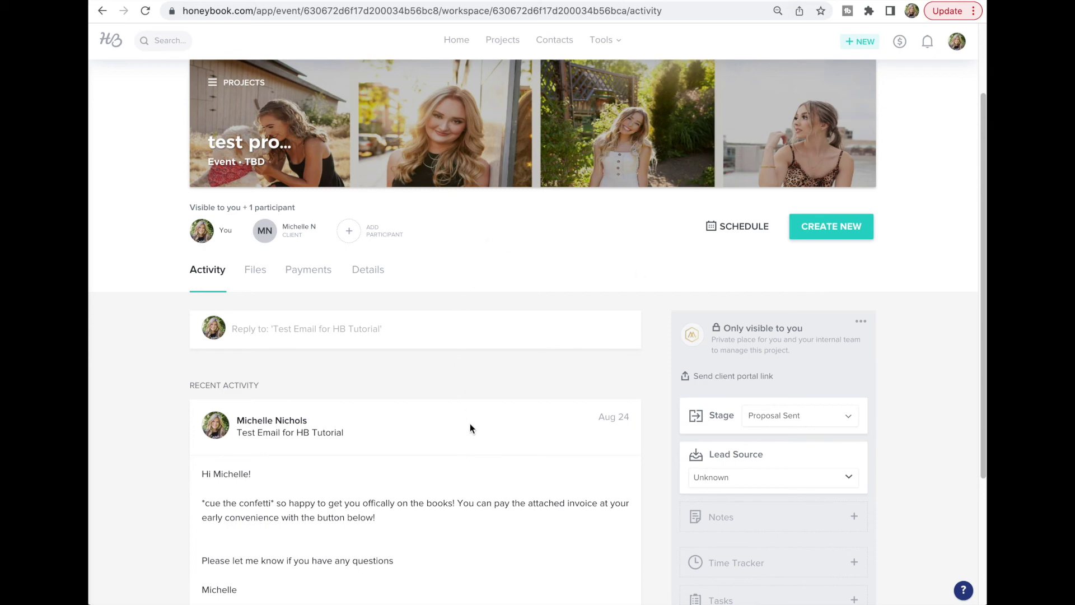
{"action": "left_click", "coordinate": [832, 237]}
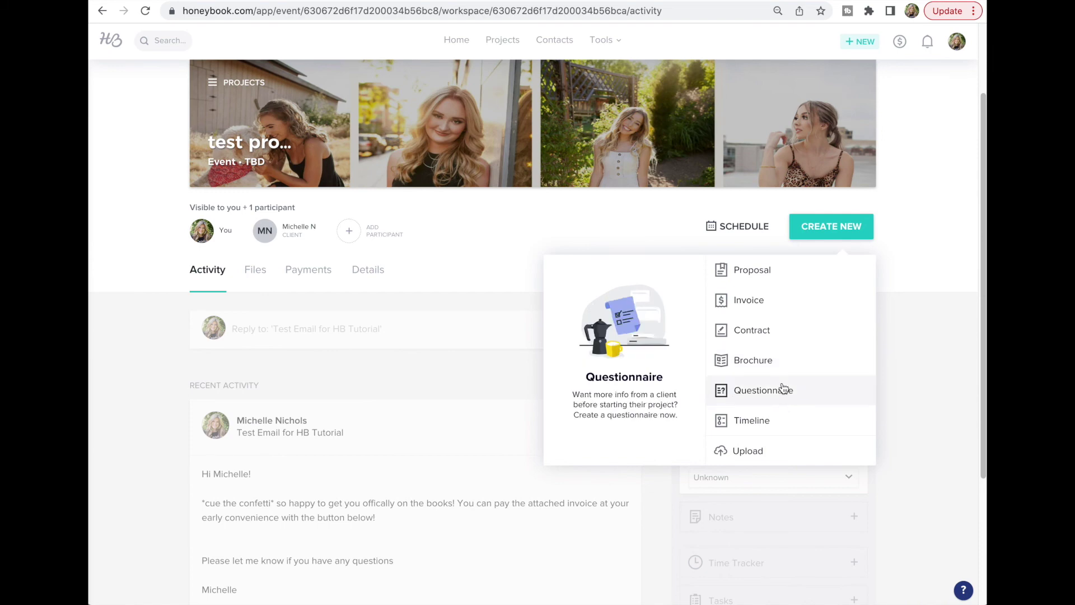
{"action": "left_click", "coordinate": [774, 282]}
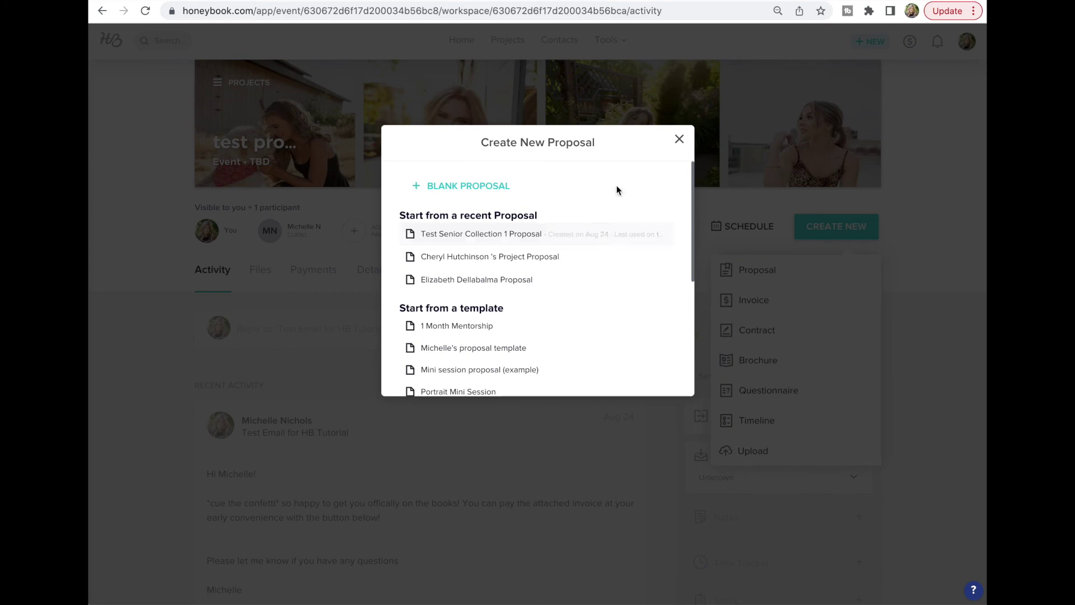
{"action": "left_click", "coordinate": [679, 139]}
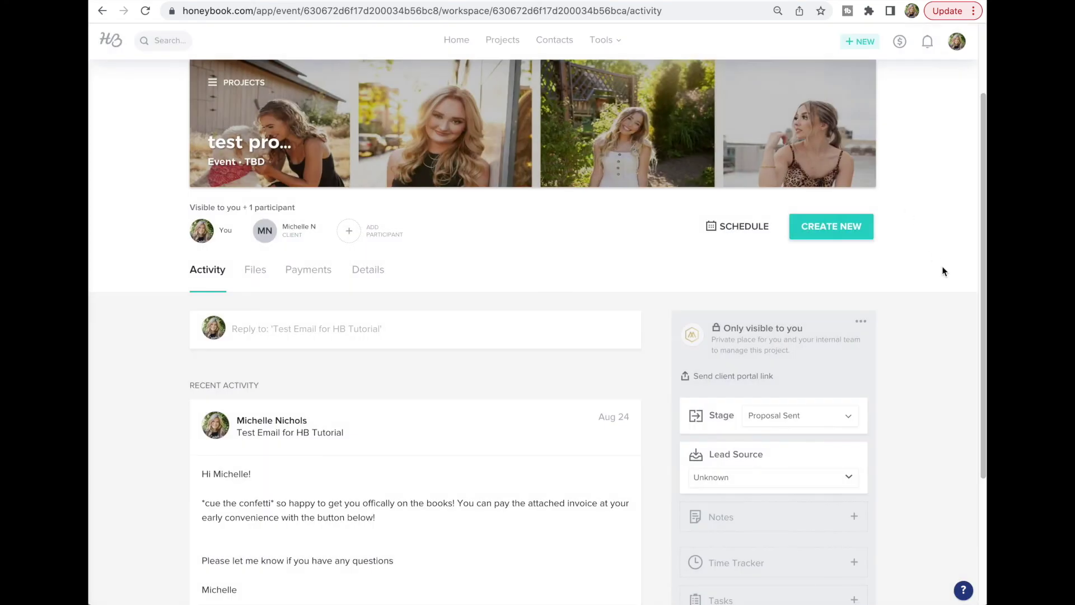
{"action": "left_click", "coordinate": [735, 228]}
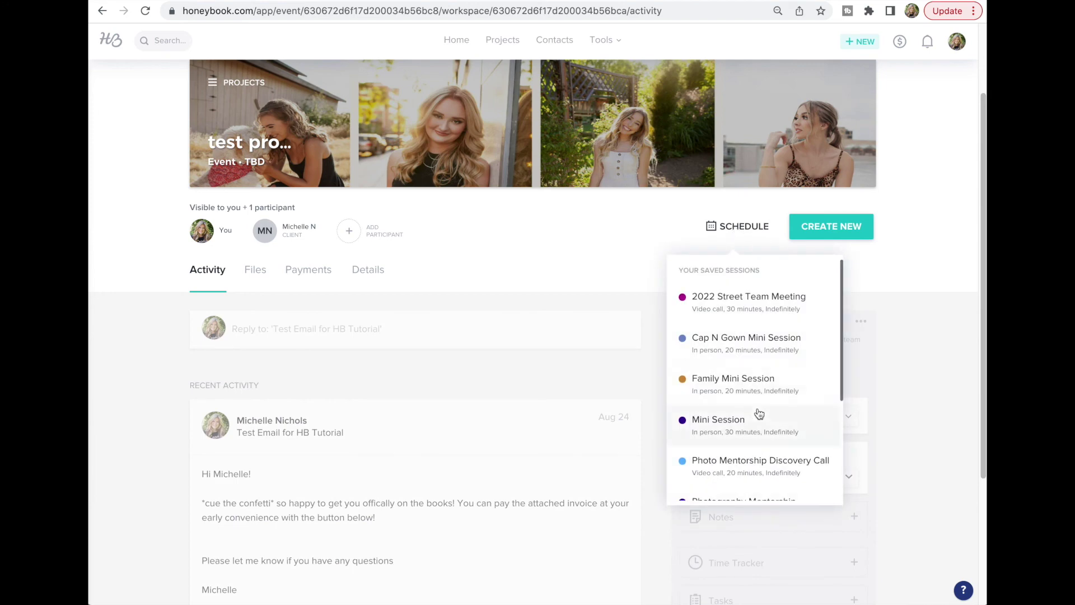
{"action": "scroll", "coordinate": [758, 415], "scroll_direction": "down", "scroll_amount": 3}
{"action": "left_click", "coordinate": [731, 432]}
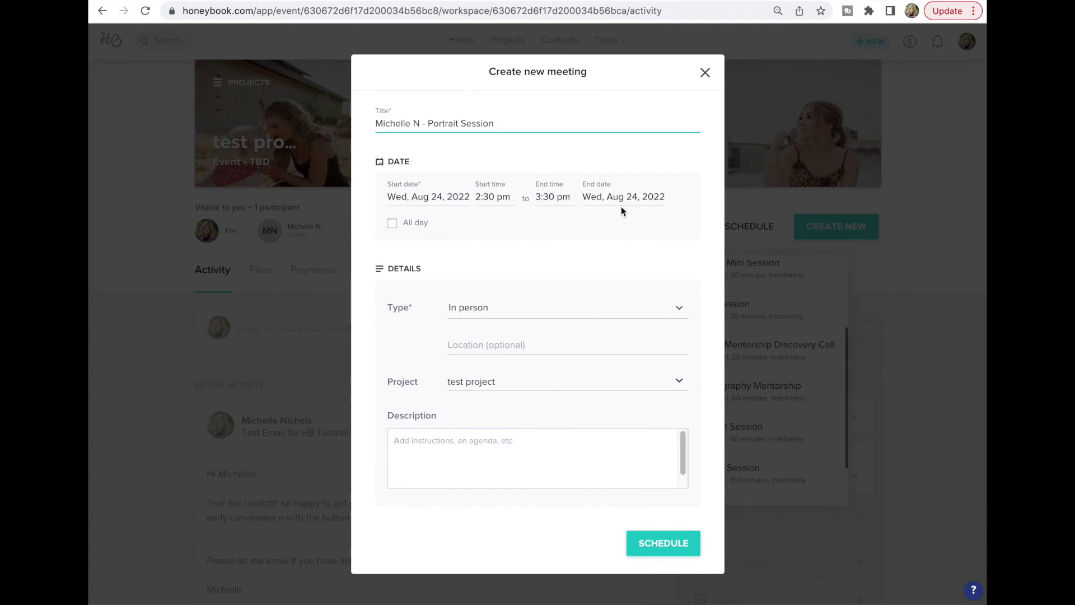
{"action": "left_click", "coordinate": [705, 73]}
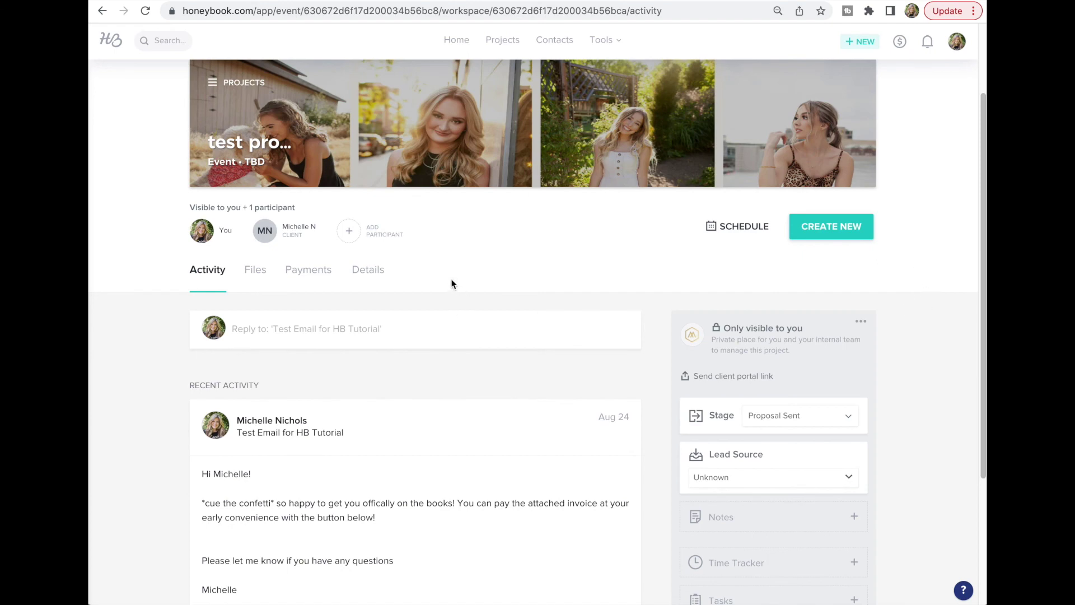
{"action": "scroll", "coordinate": [451, 280], "scroll_direction": "down", "scroll_amount": 2}
{"action": "scroll", "coordinate": [451, 281], "scroll_direction": "up", "scroll_amount": 2}
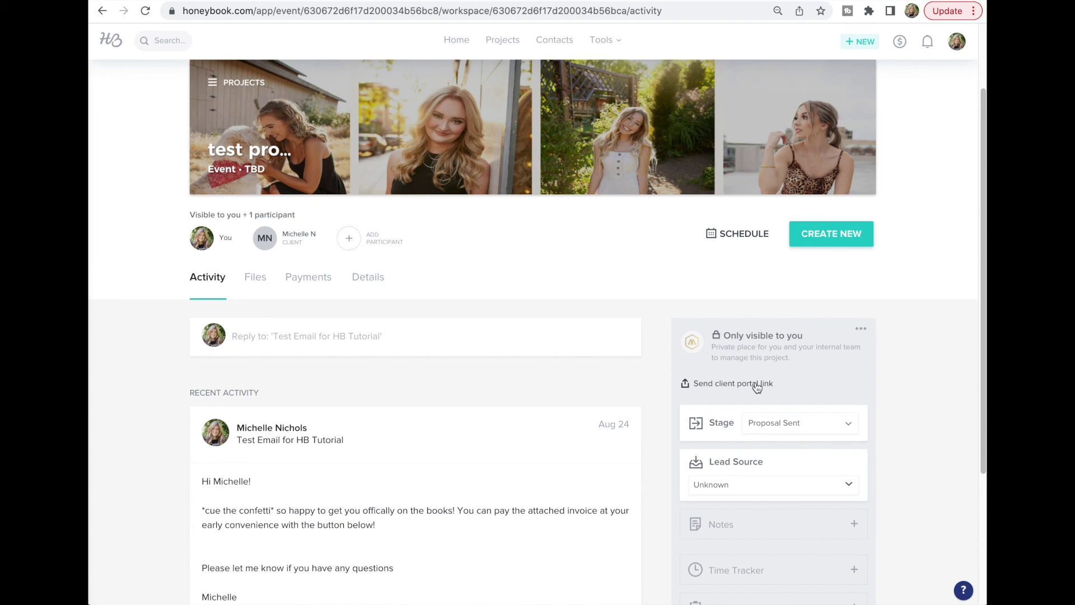
{"action": "scroll", "coordinate": [451, 364], "scroll_direction": "down", "scroll_amount": 3}
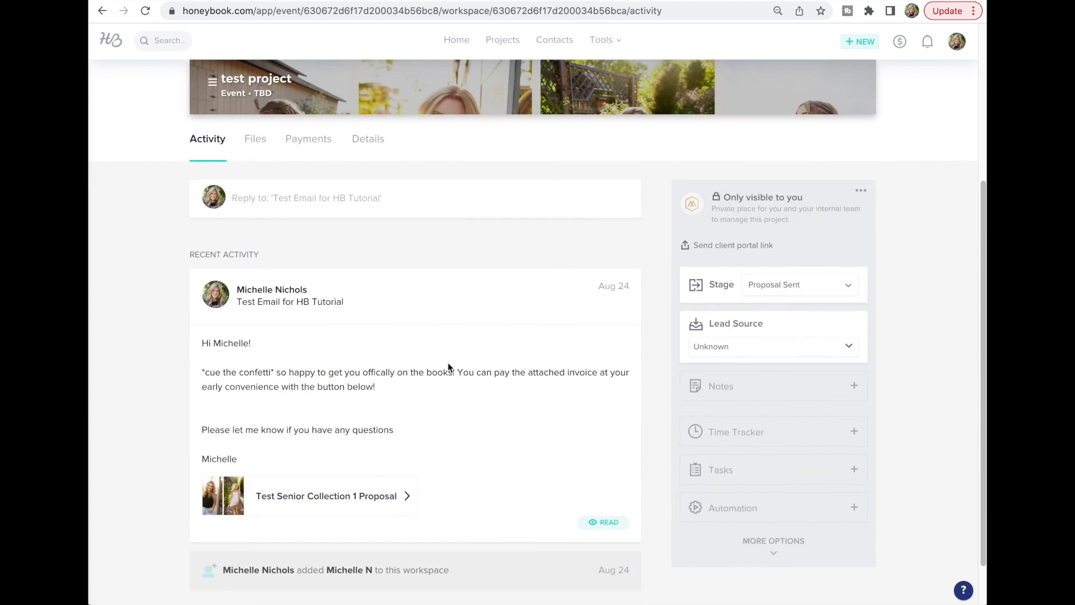
{"action": "scroll", "coordinate": [449, 368], "scroll_direction": "up", "scroll_amount": 1}
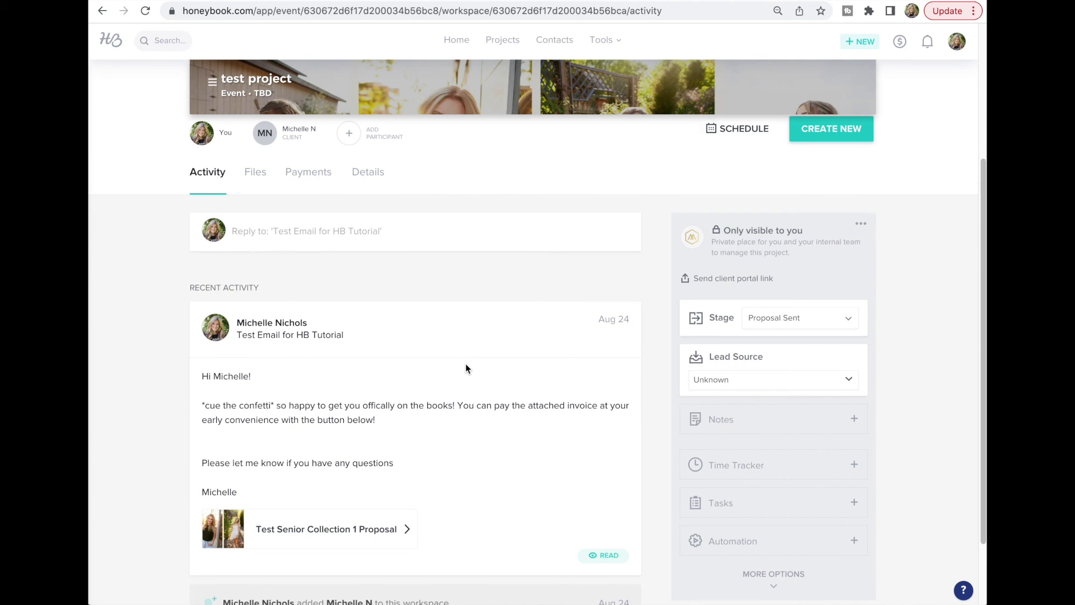
{"action": "scroll", "coordinate": [464, 363], "scroll_direction": "up", "scroll_amount": 3}
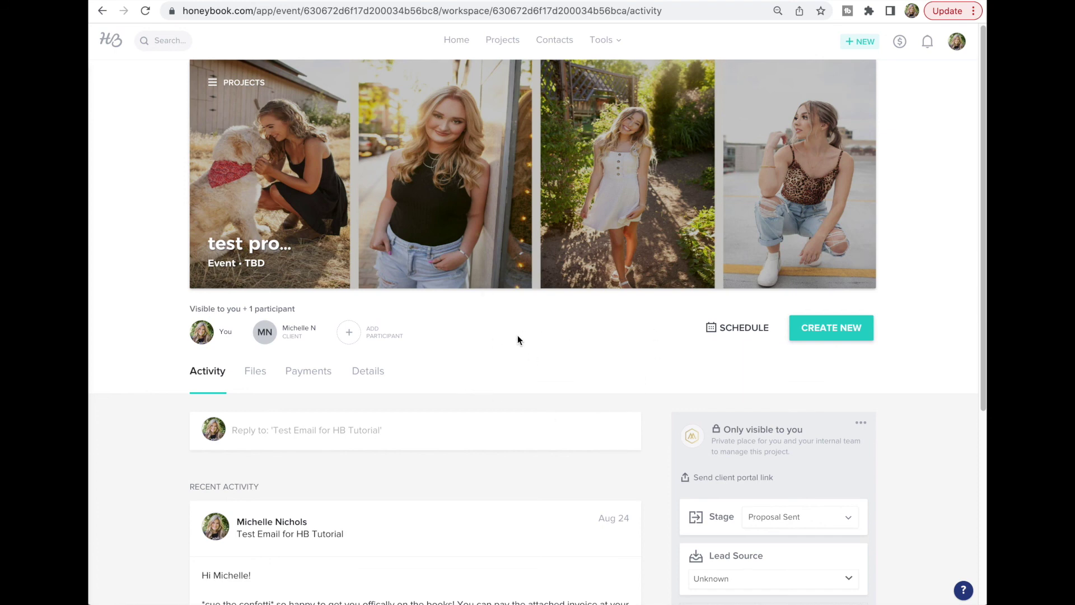
{"action": "scroll", "coordinate": [536, 354], "scroll_direction": "down", "scroll_amount": 2}
{"action": "scroll", "coordinate": [536, 354], "scroll_direction": "up", "scroll_amount": 2}
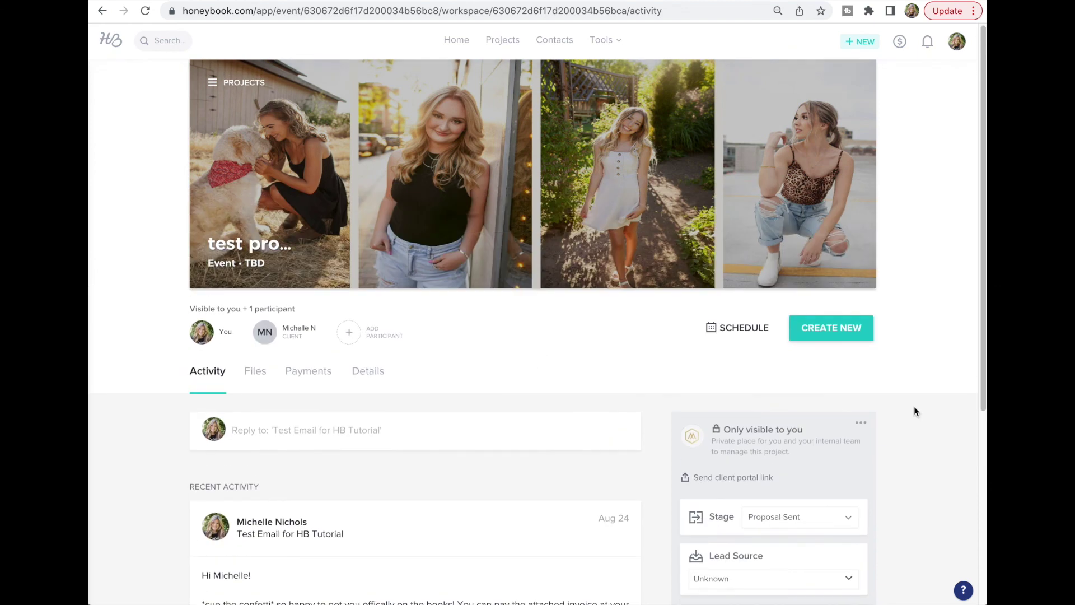